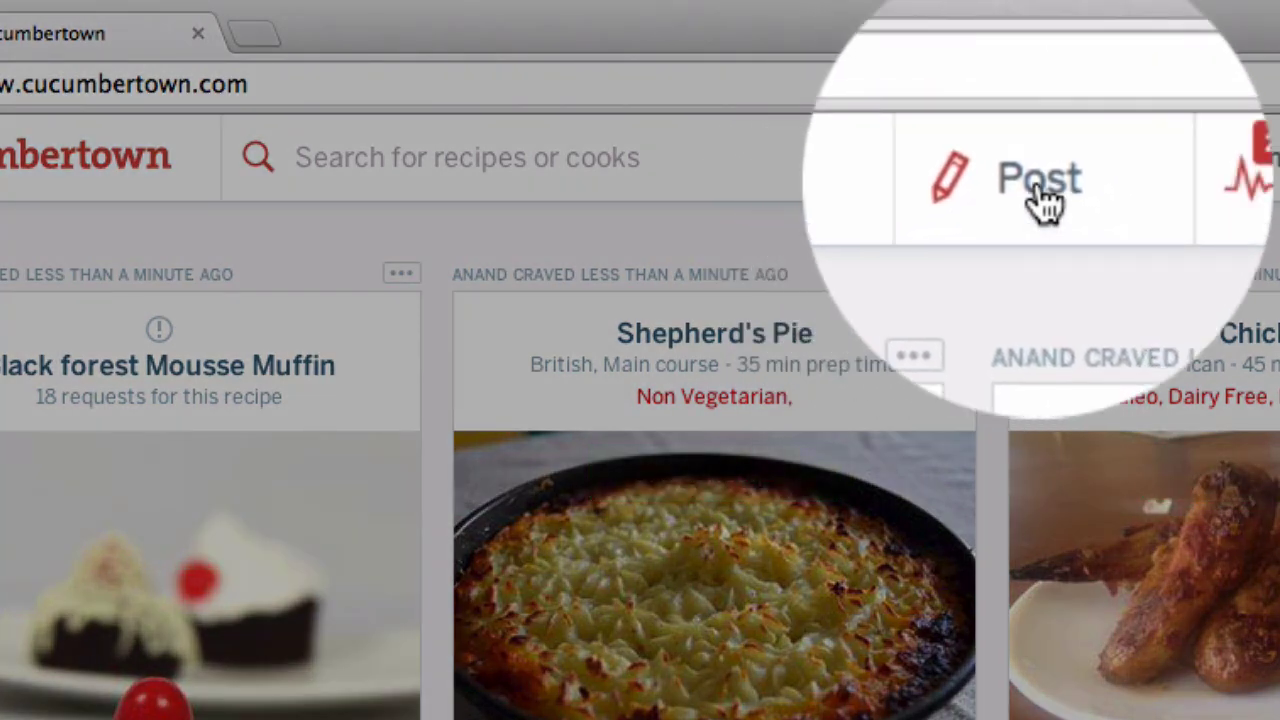
- Open a blank recipe form with Post in the top bar
left_click(1040, 195)
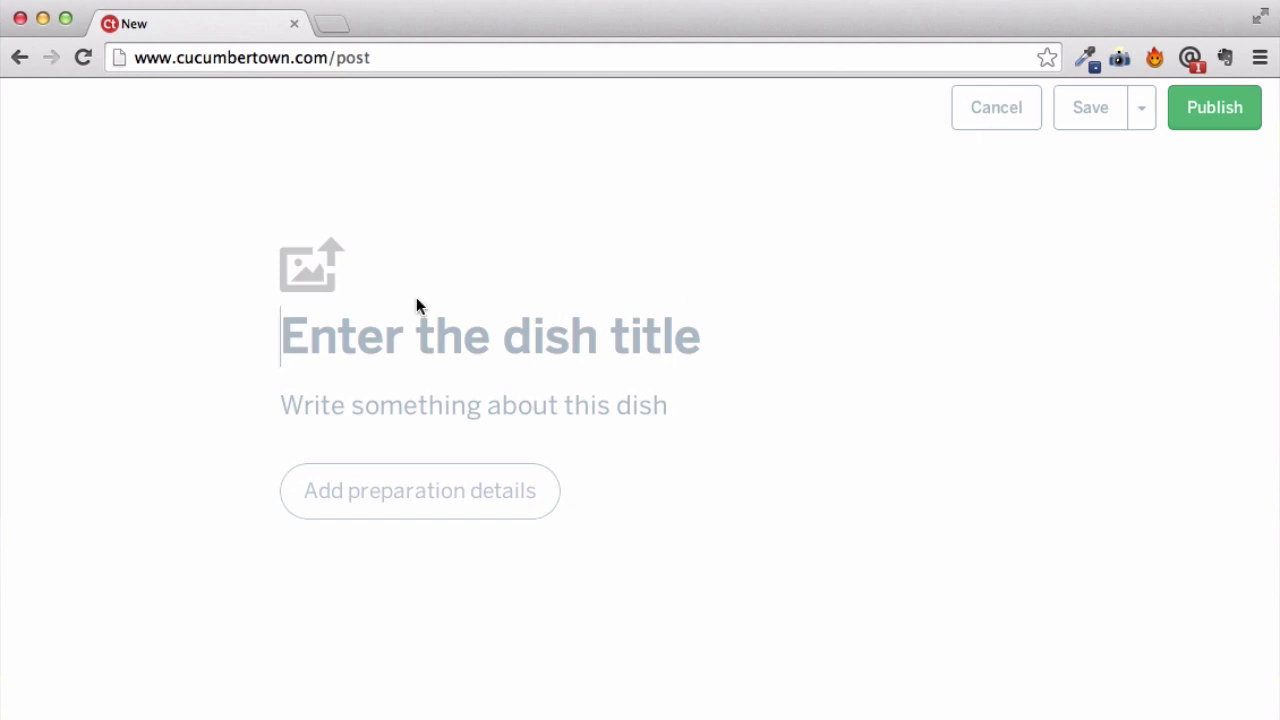
- Upload 01.jpg through 03.jpg from the chole folder as recipe photos and close the gallery
left_click(330, 286)
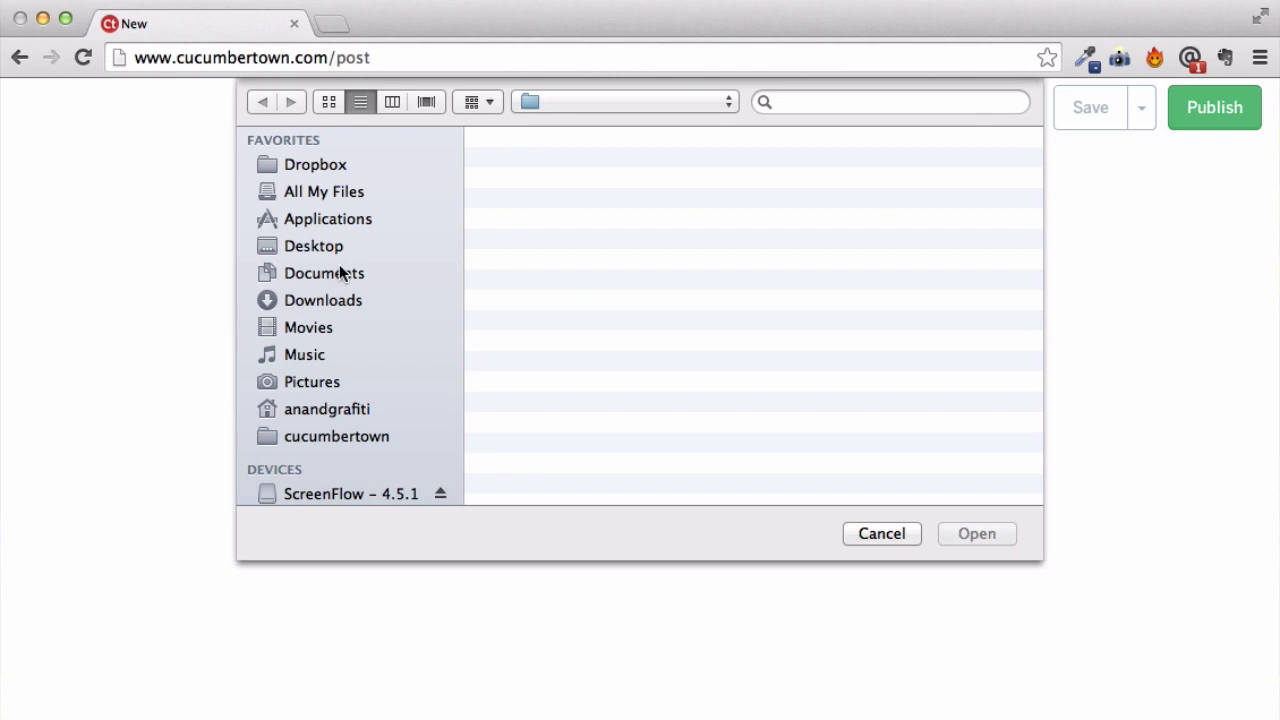
left_click(733, 166)
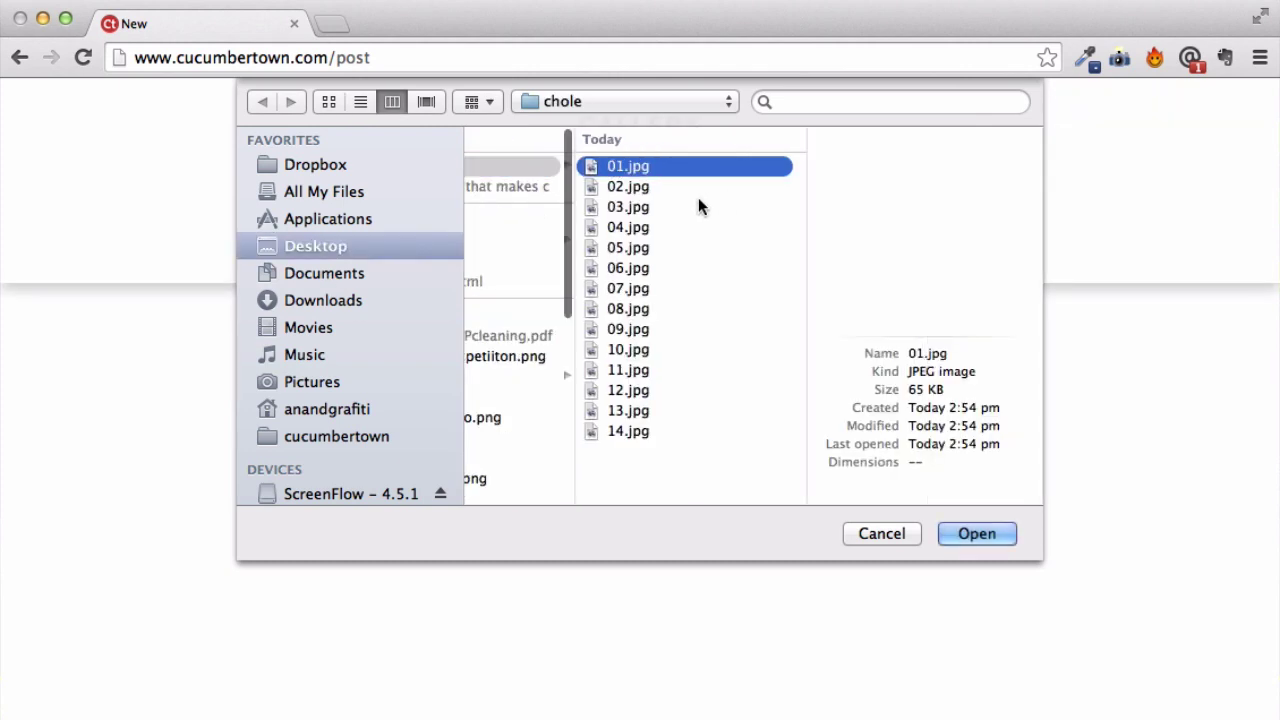
left_click(617, 206, "shift")
left_click(960, 533)
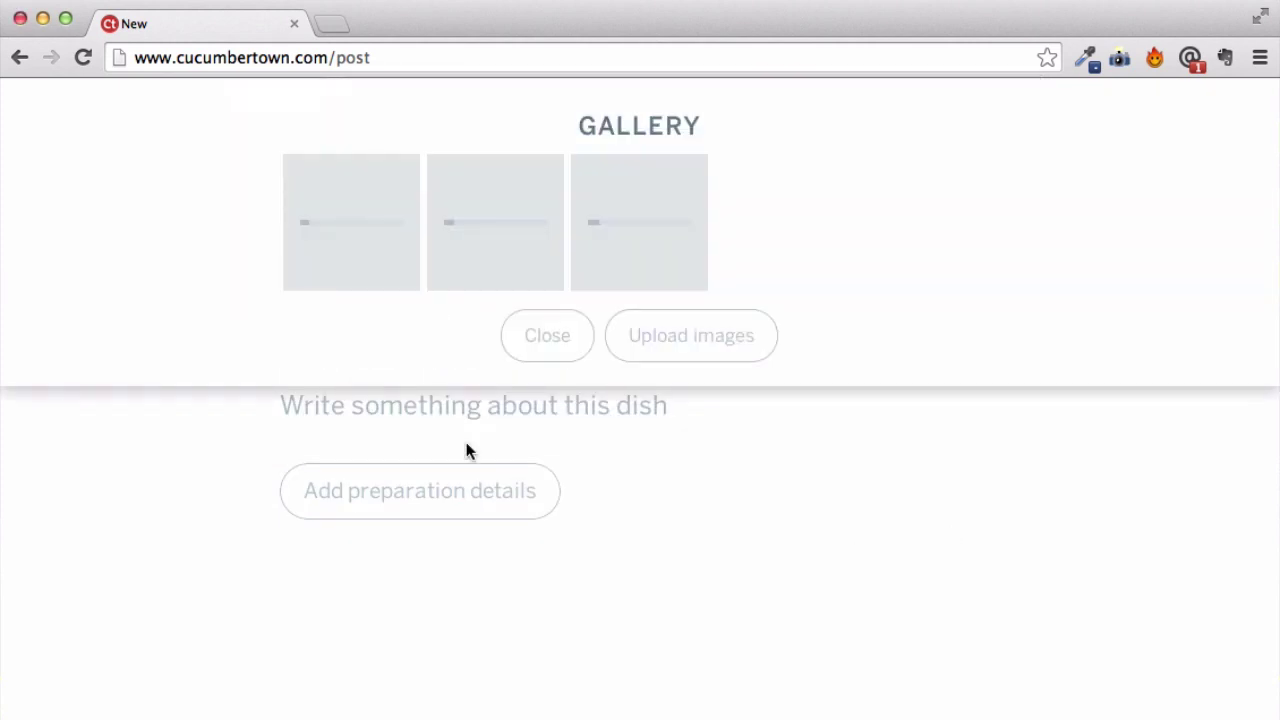
left_click(544, 342)
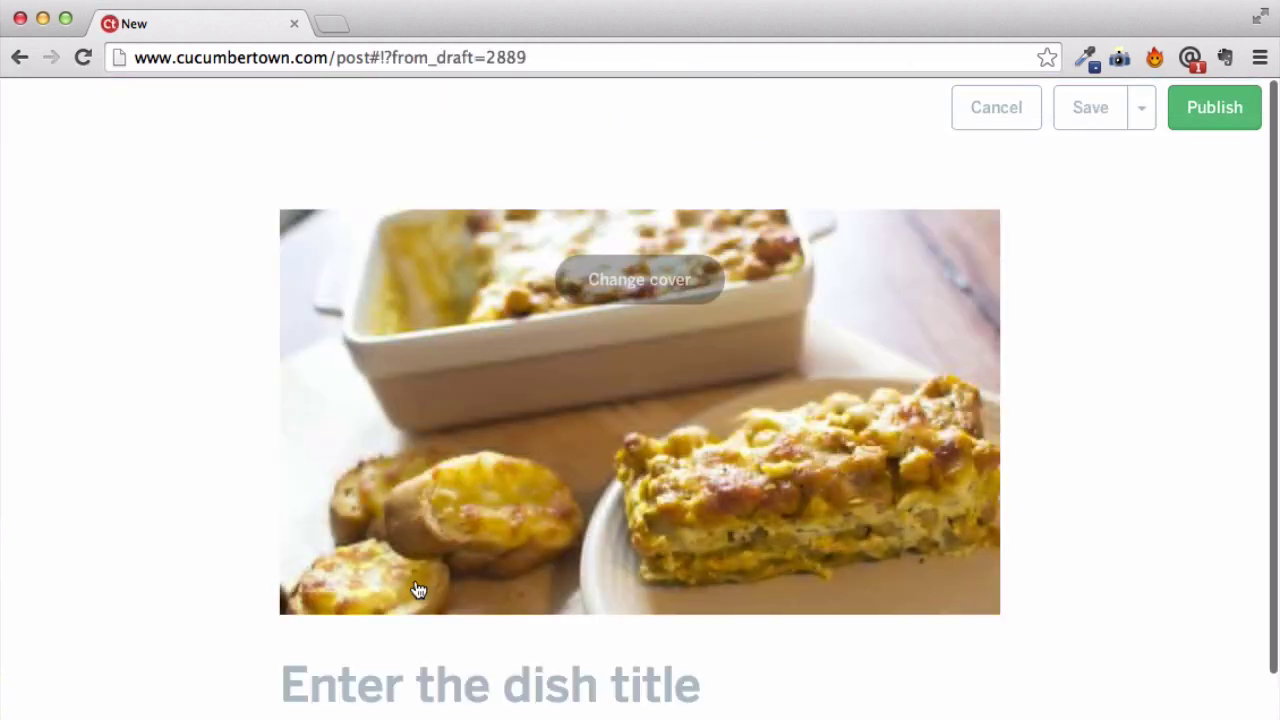
scroll(414, 586, "down", 3)
- Enter the dish title 'Chole da lasagna' and description 'From Partiala to Pisa..with love!'
left_click(373, 500)
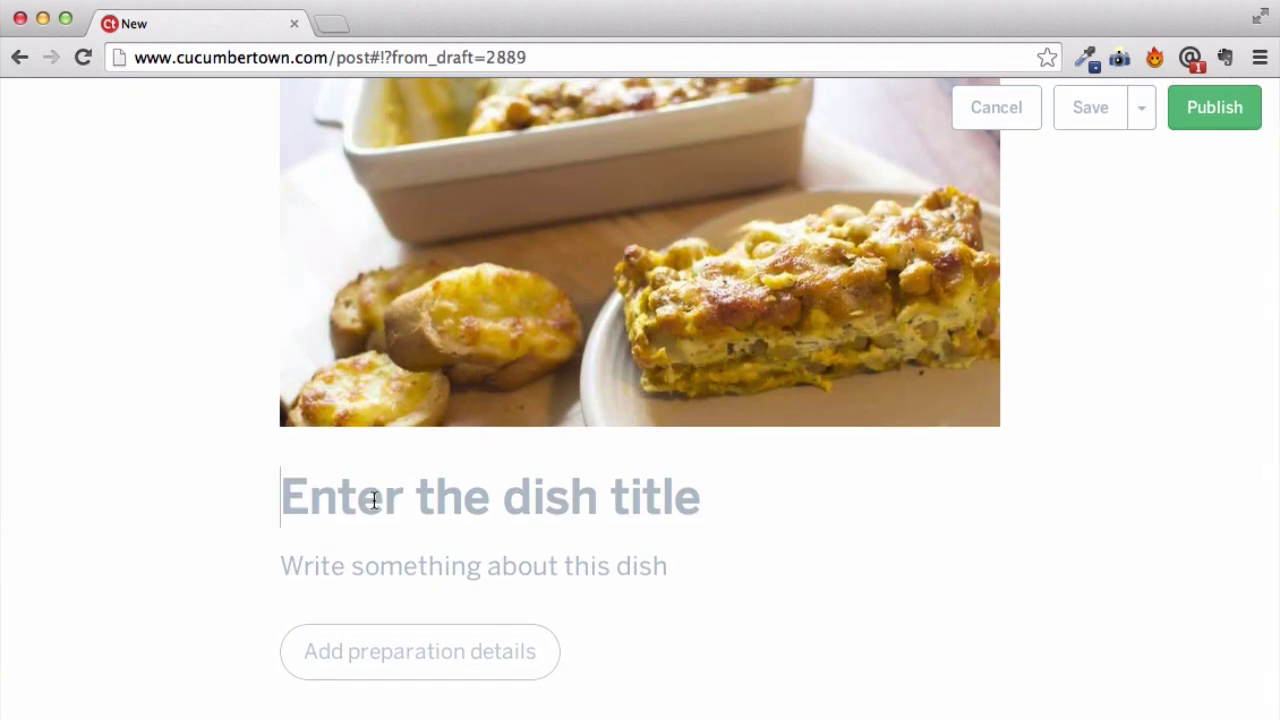
type("Ch")
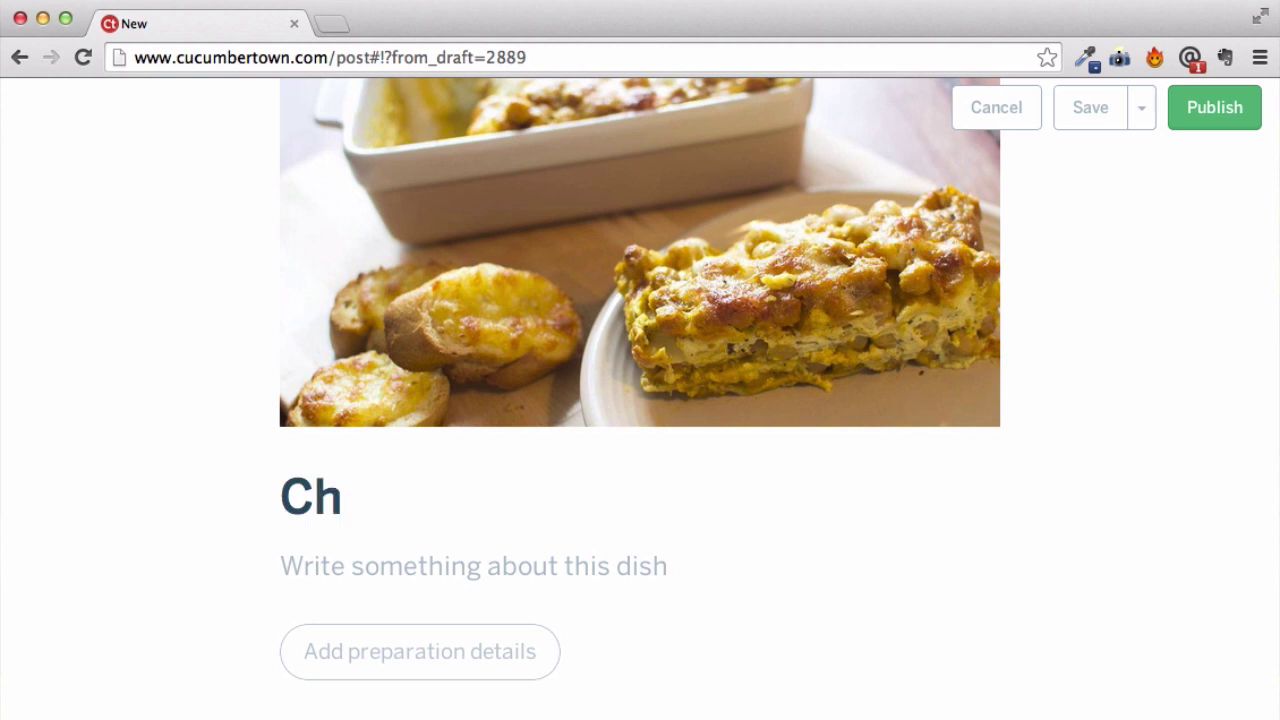
type("ole da lasagna")
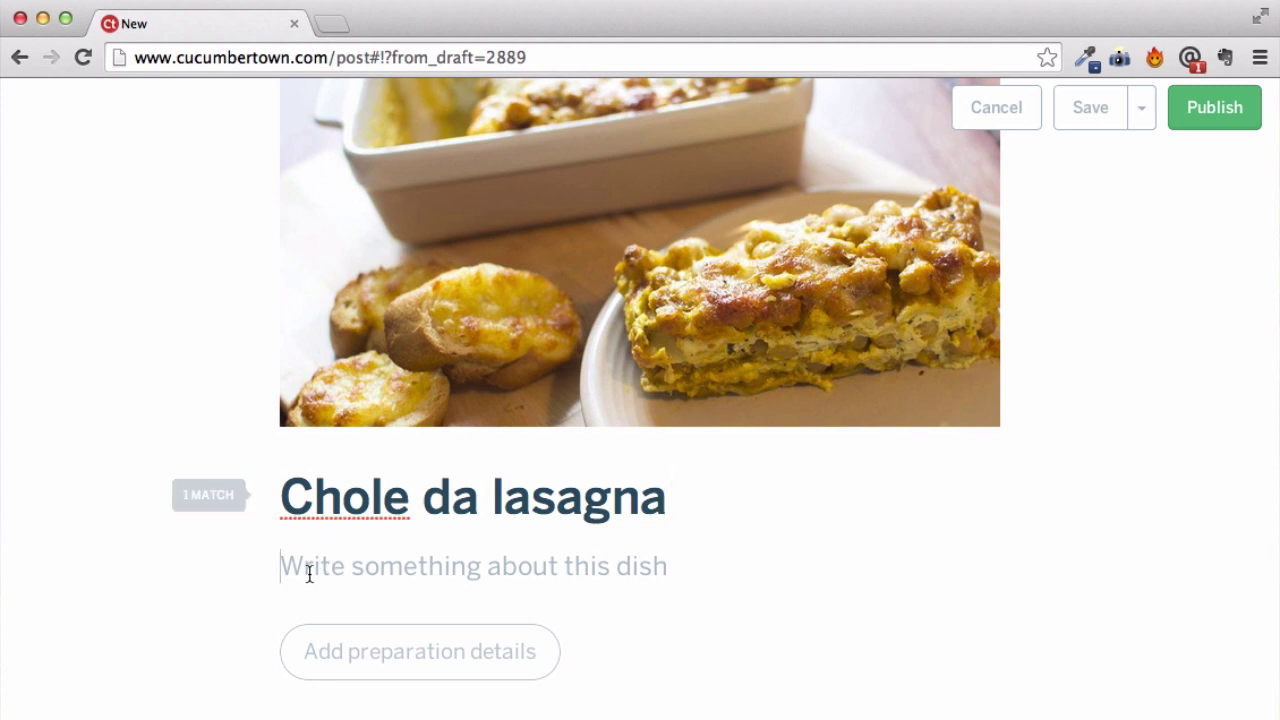
type("From Par")
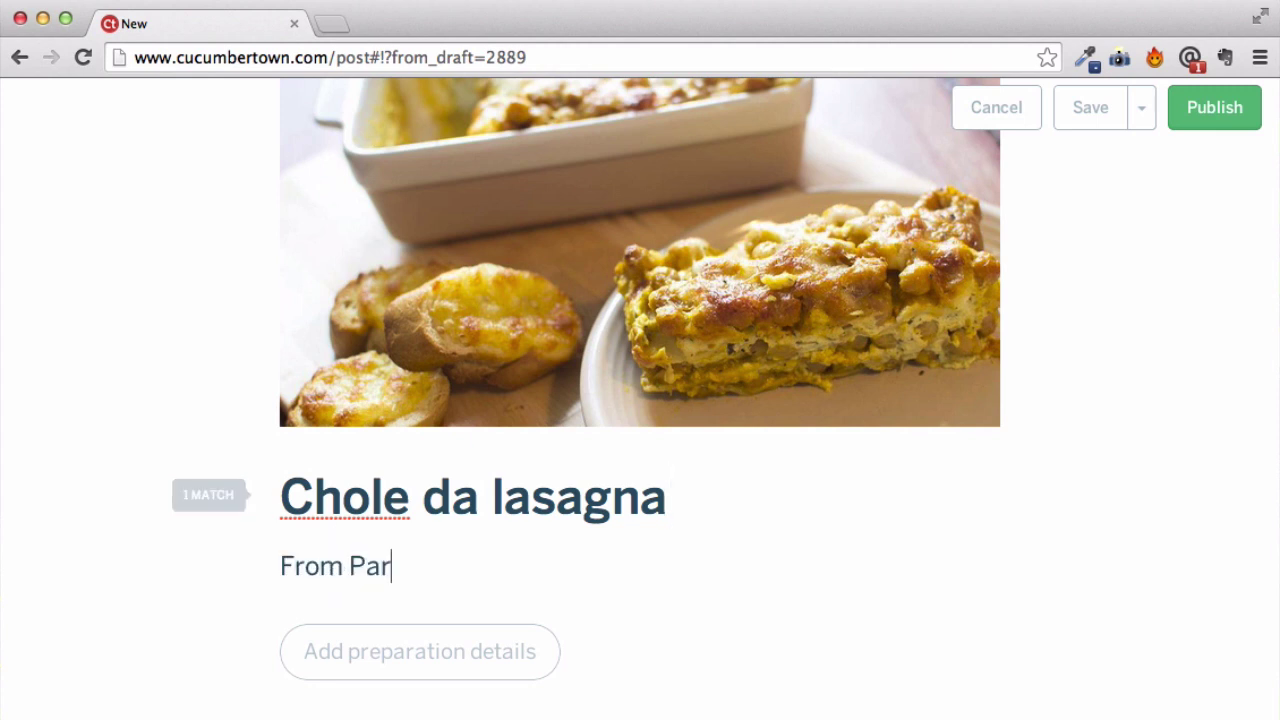
key("BackSpace")
type("tiala to ")
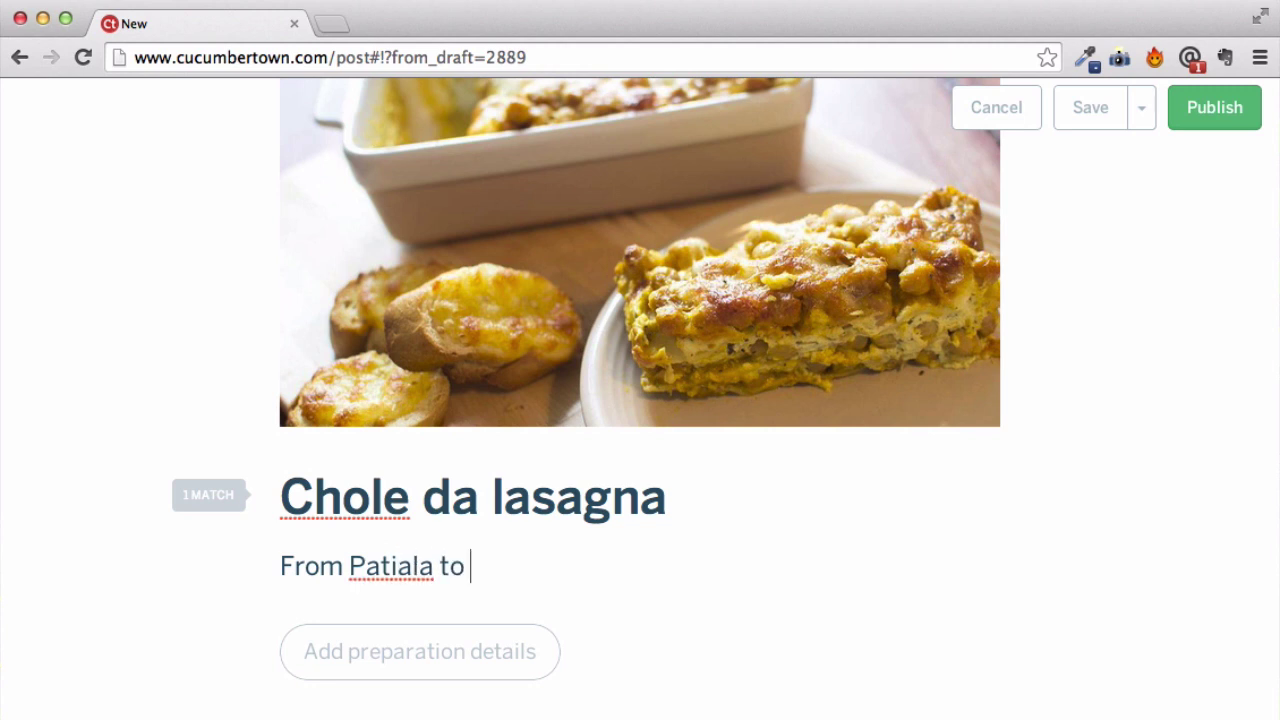
type("Pisa..wi")
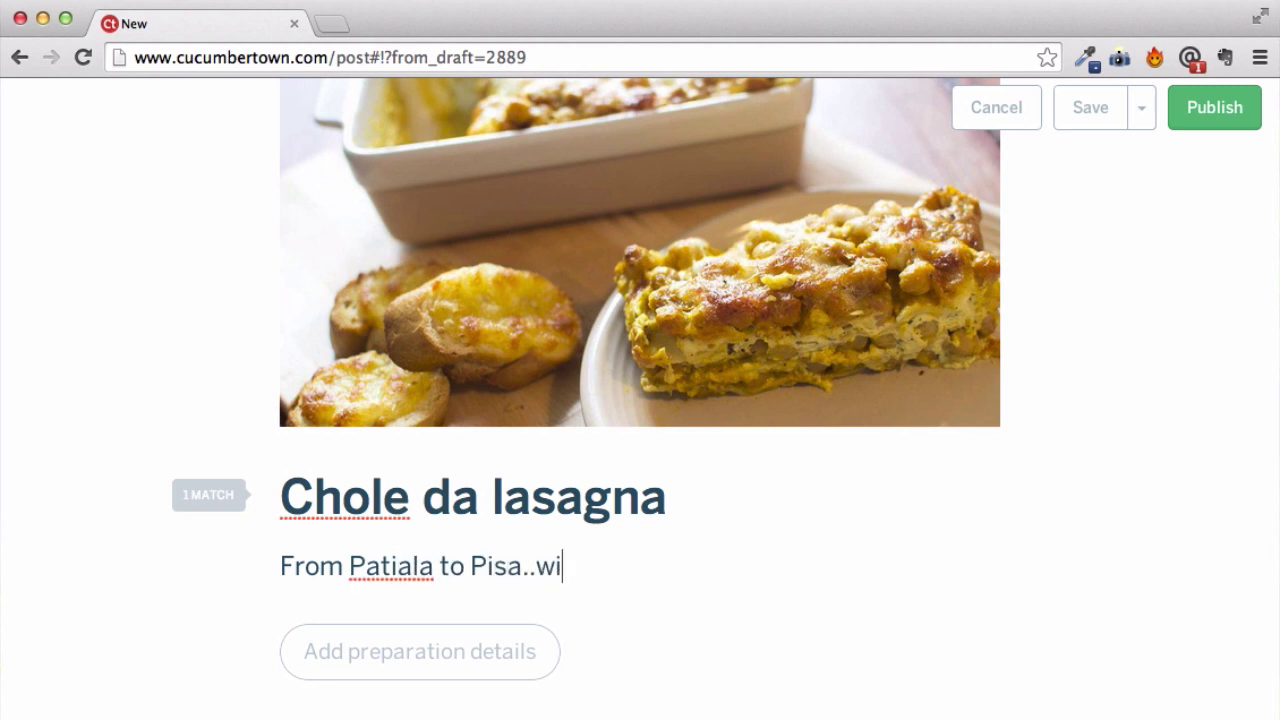
type("th love!")
scroll(640, 575, "down", 1)
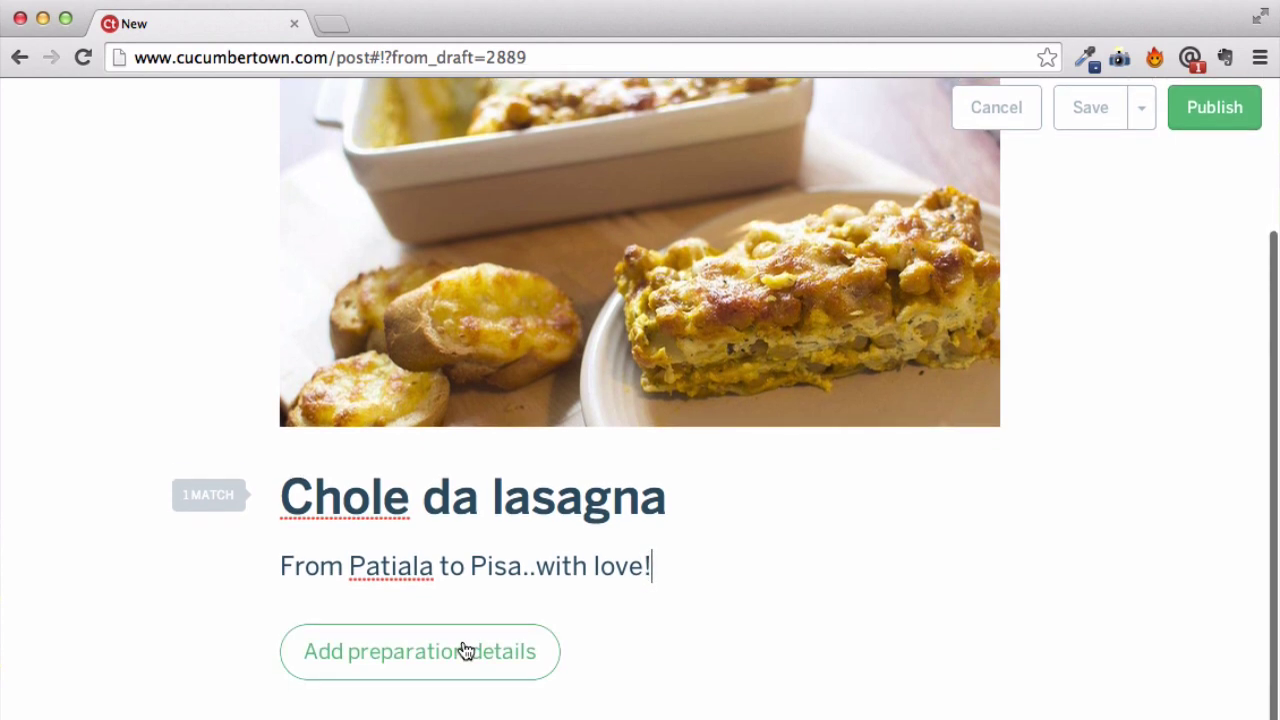
- Show the preparation fields and list cooked chickpea 500 grams and onion 2nos as ingredients
left_click(465, 651)
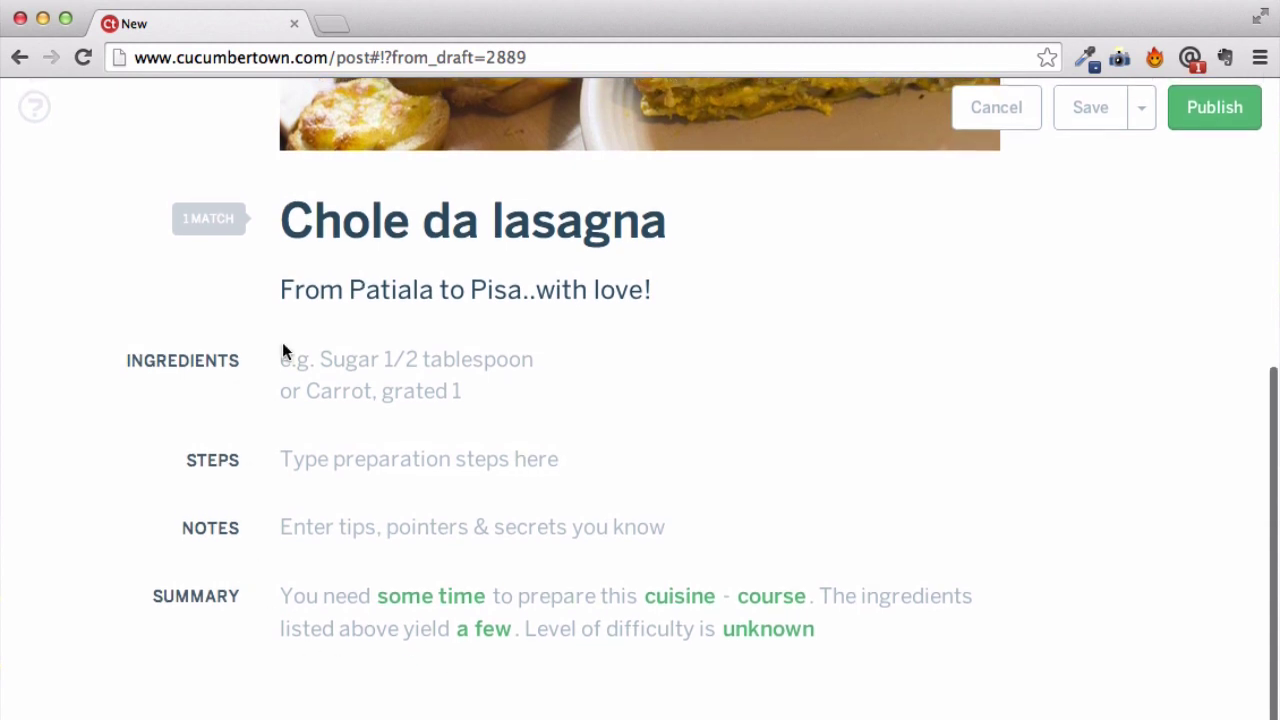
left_click(299, 357)
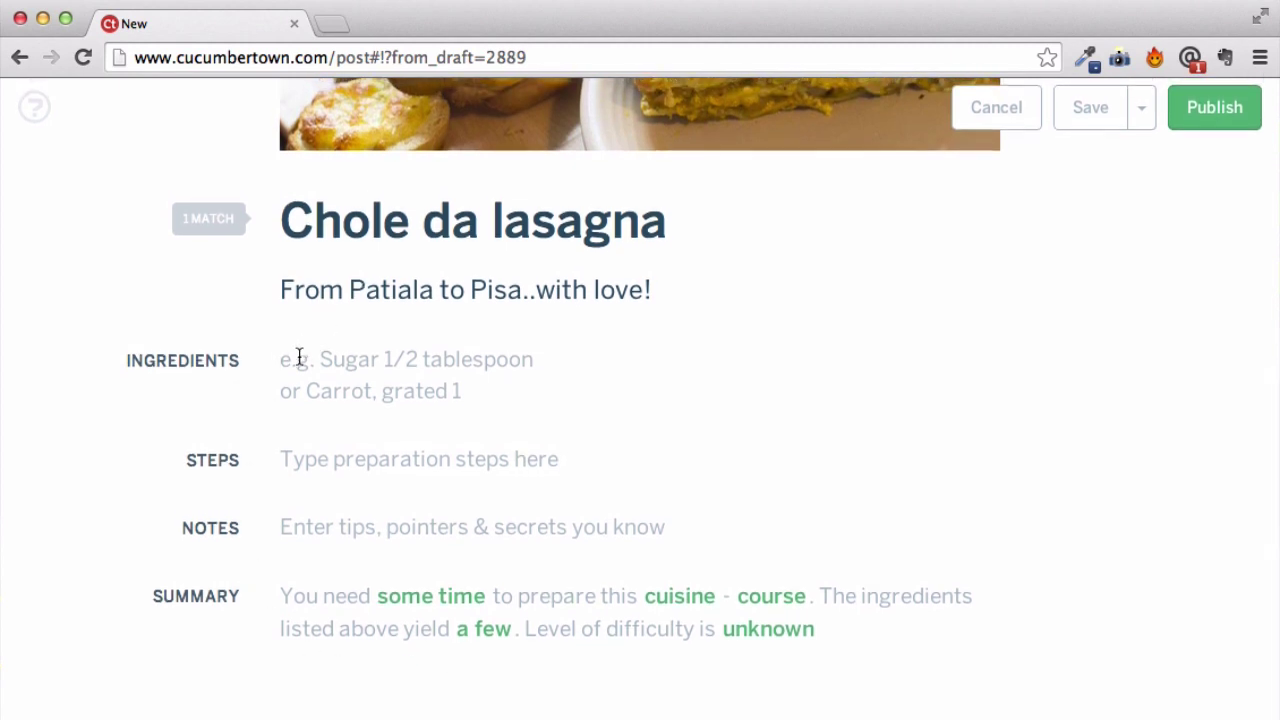
type("cooked ")
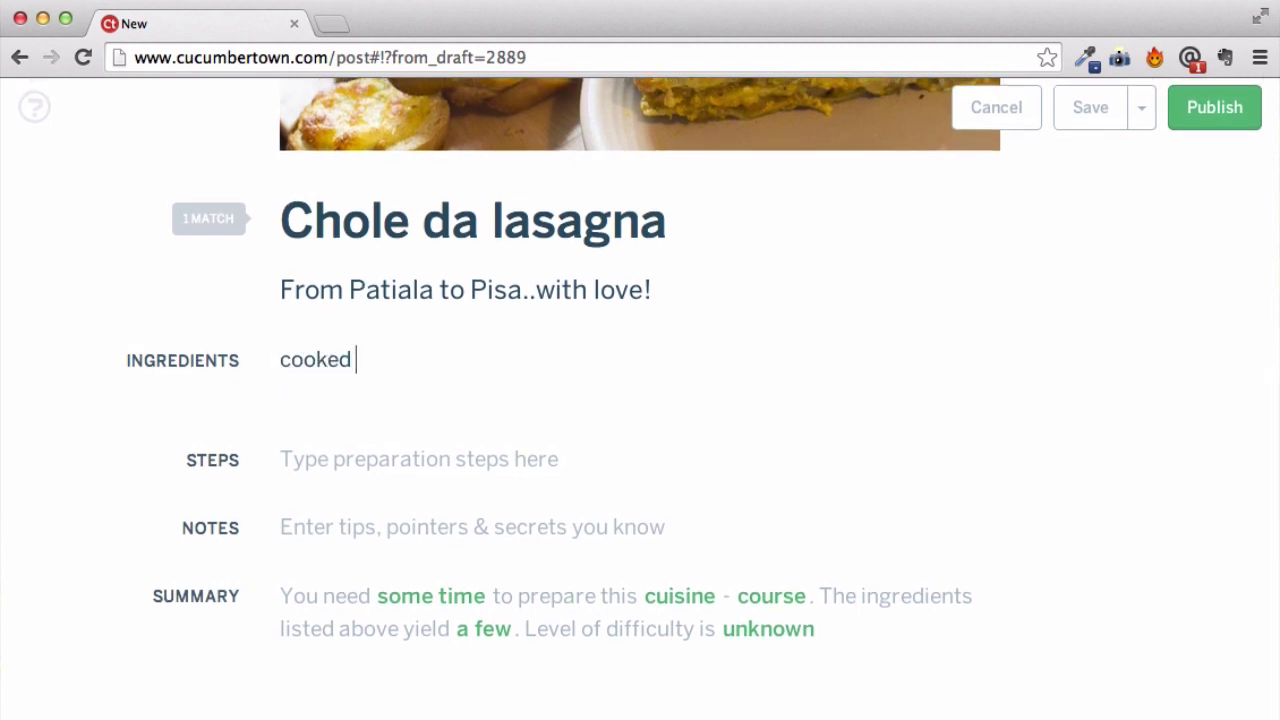
type("chickpe")
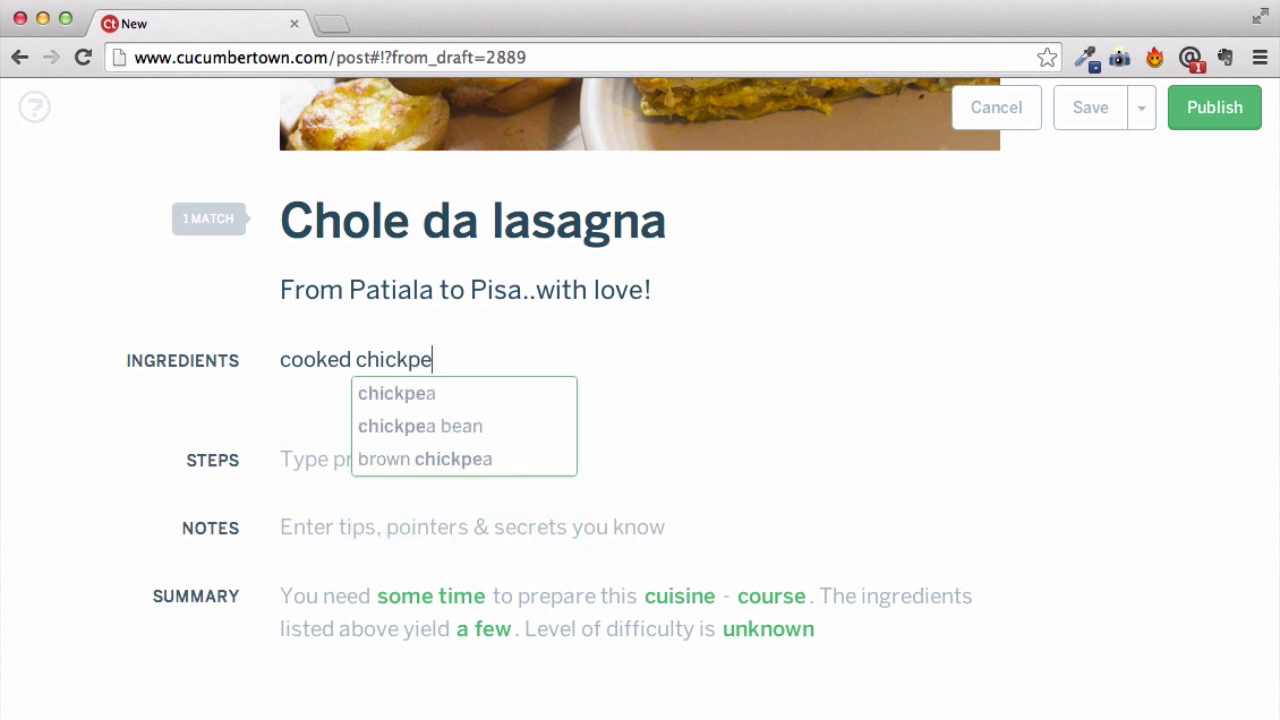
key("Down")
key("Return")
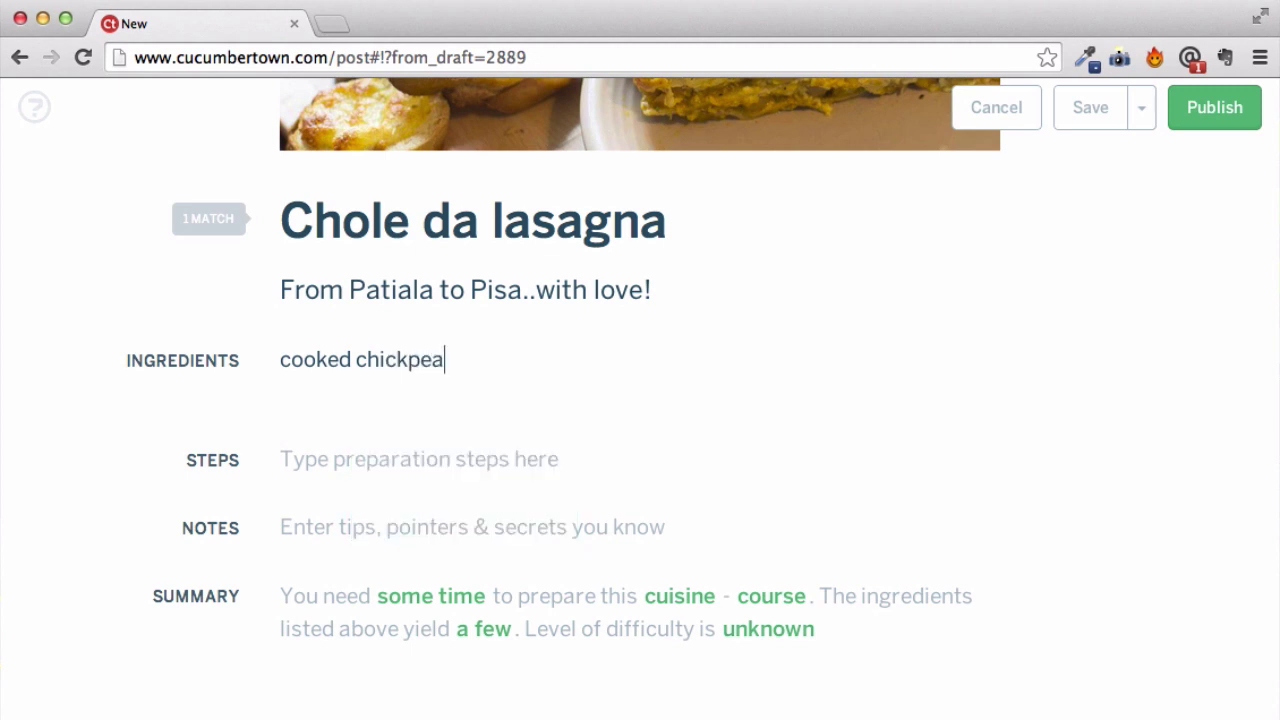
type("500 grams")
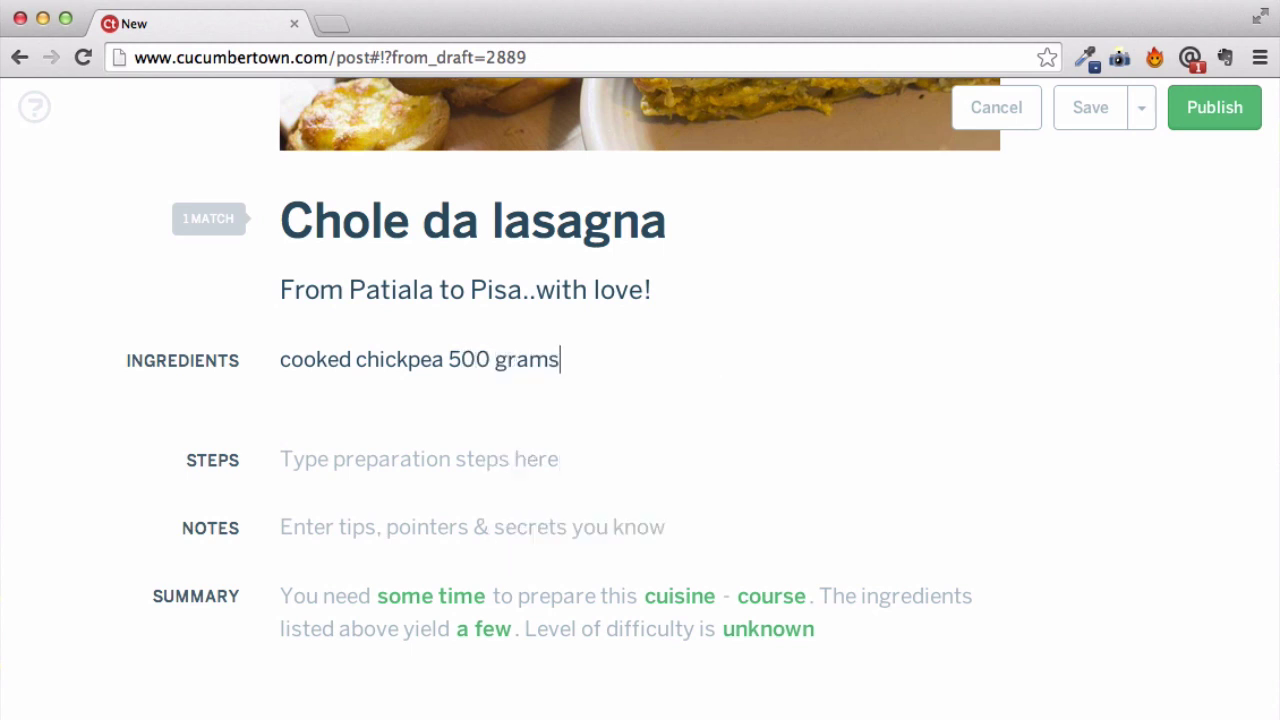
key("Return")
type("onion")
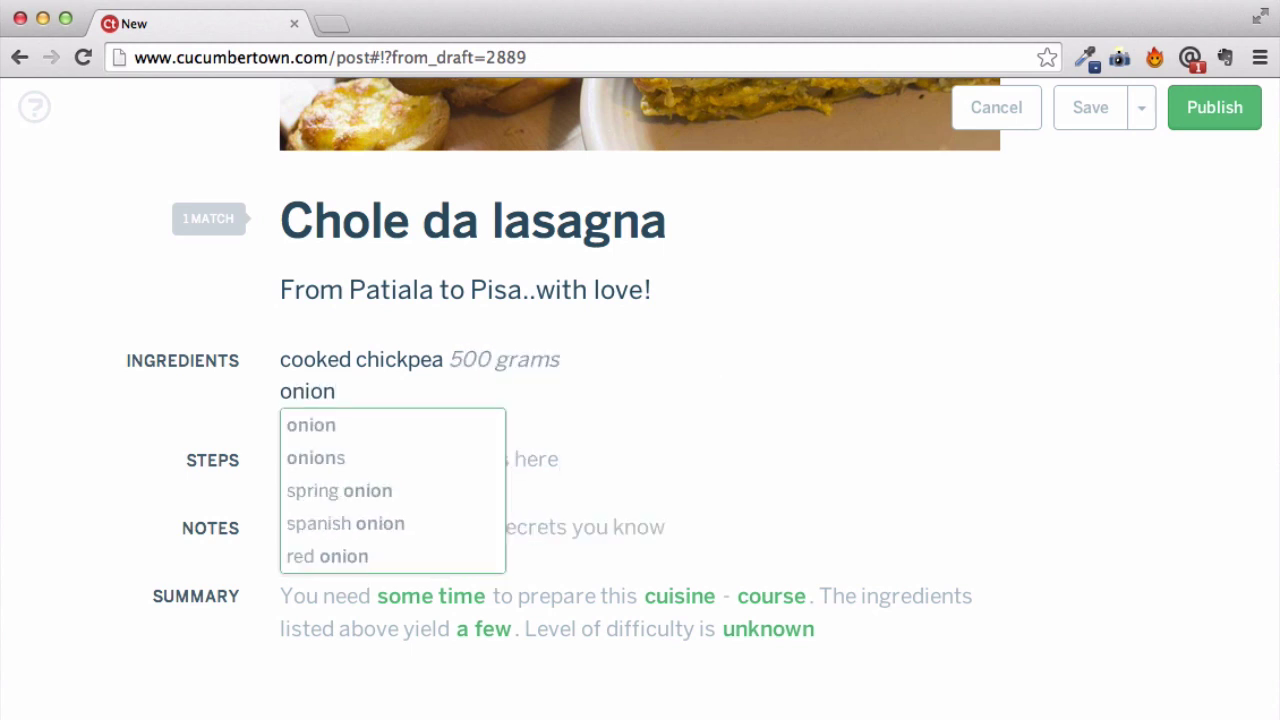
key("Return")
type("2nos")
key("Return")
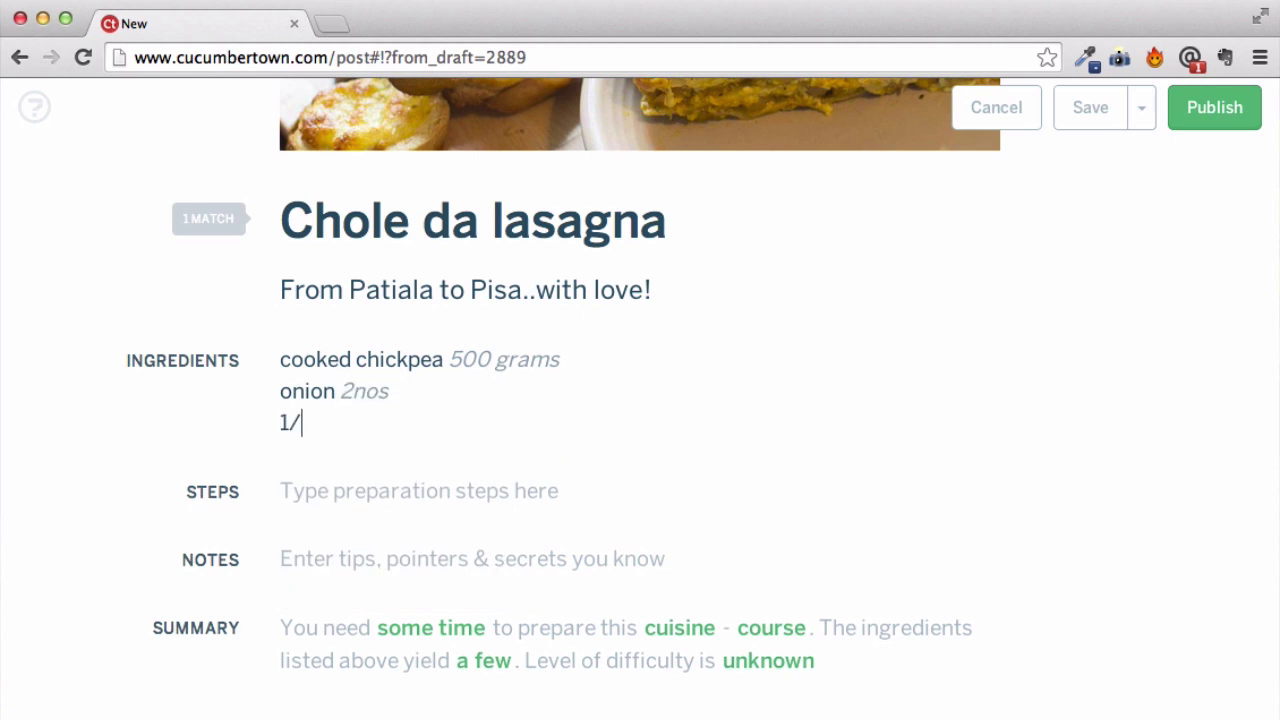
- Add the ingredients 1/2 inch ginger, salt to taste and fat free milk 1/2 cup
type("1/2 inch ginger")
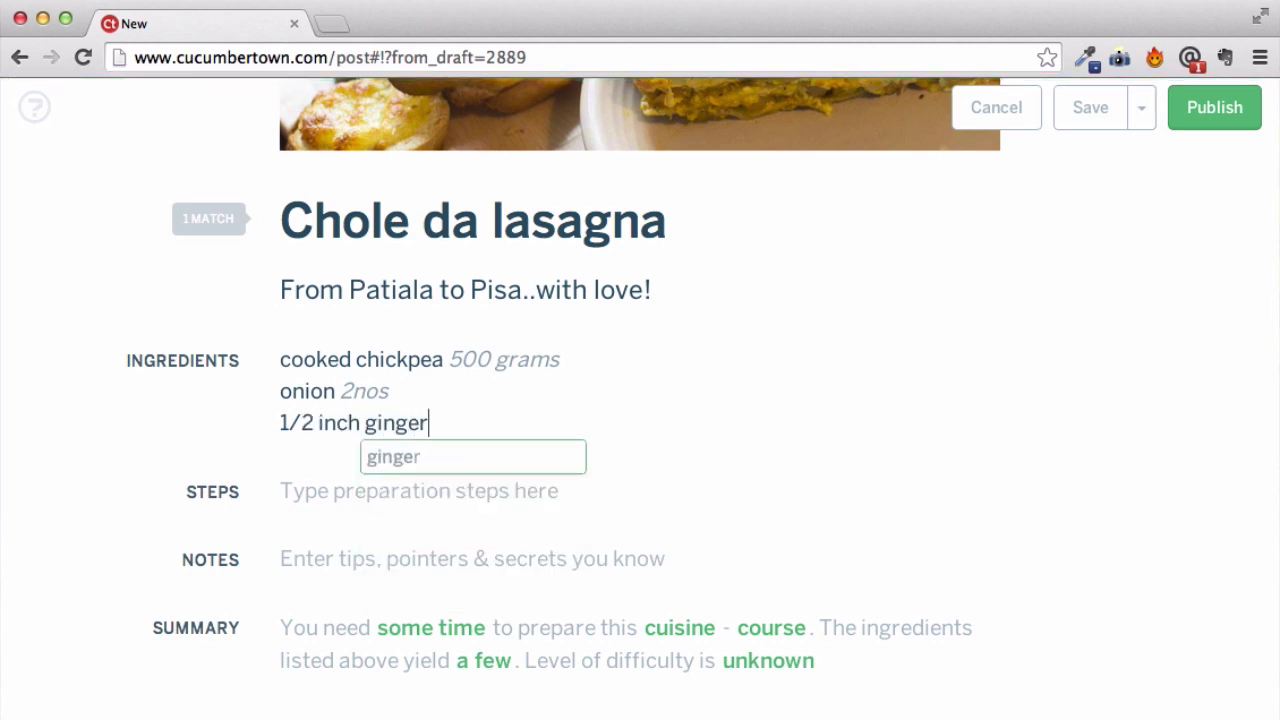
key("Return")
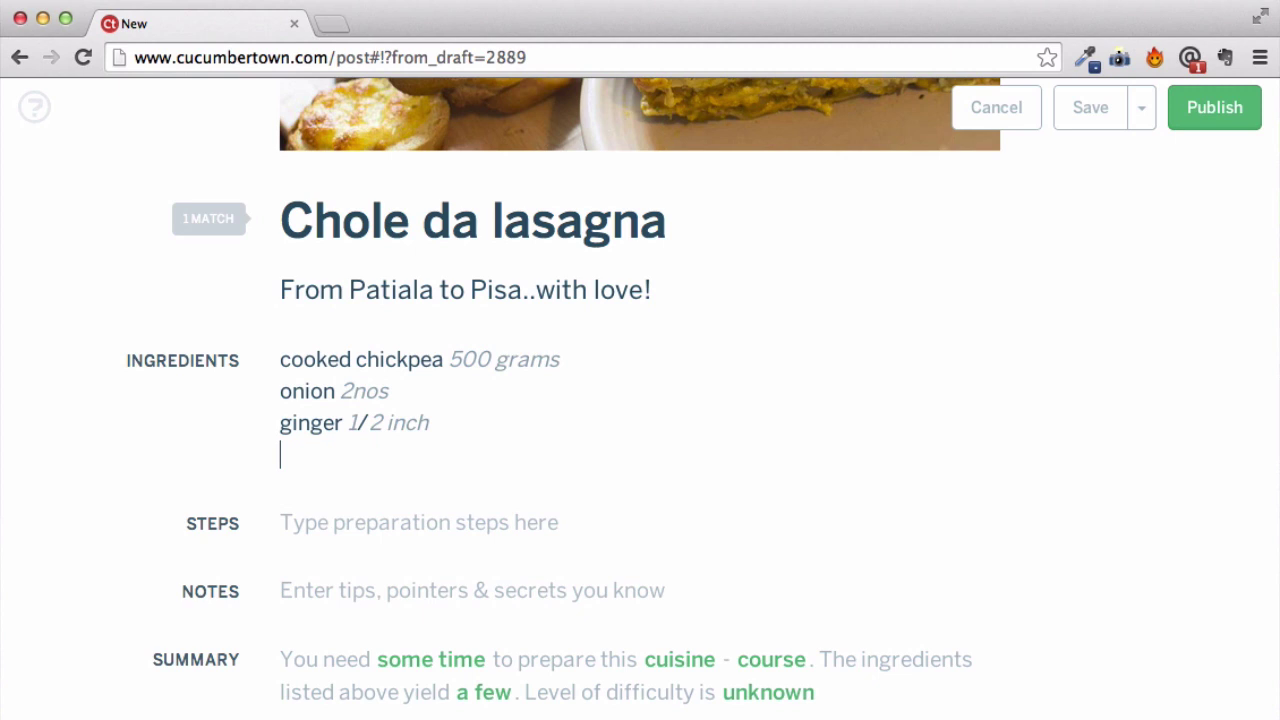
type("salt to ")
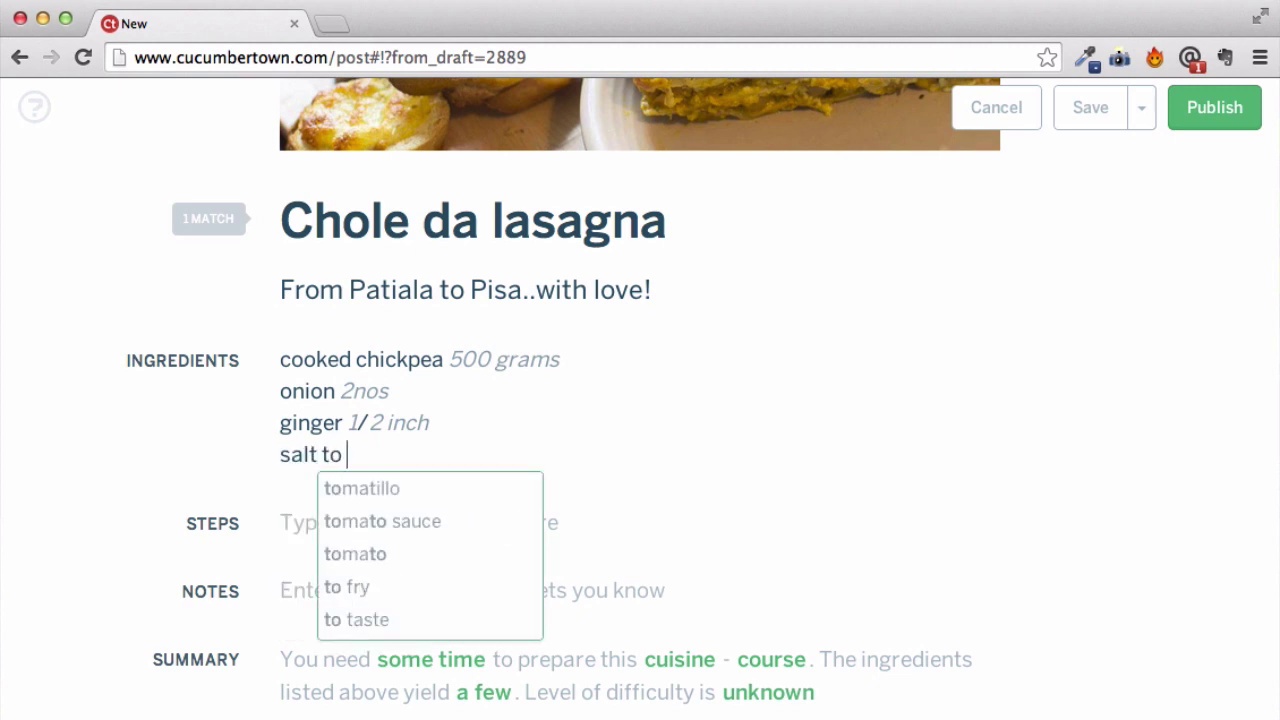
type("taste")
key("Return")
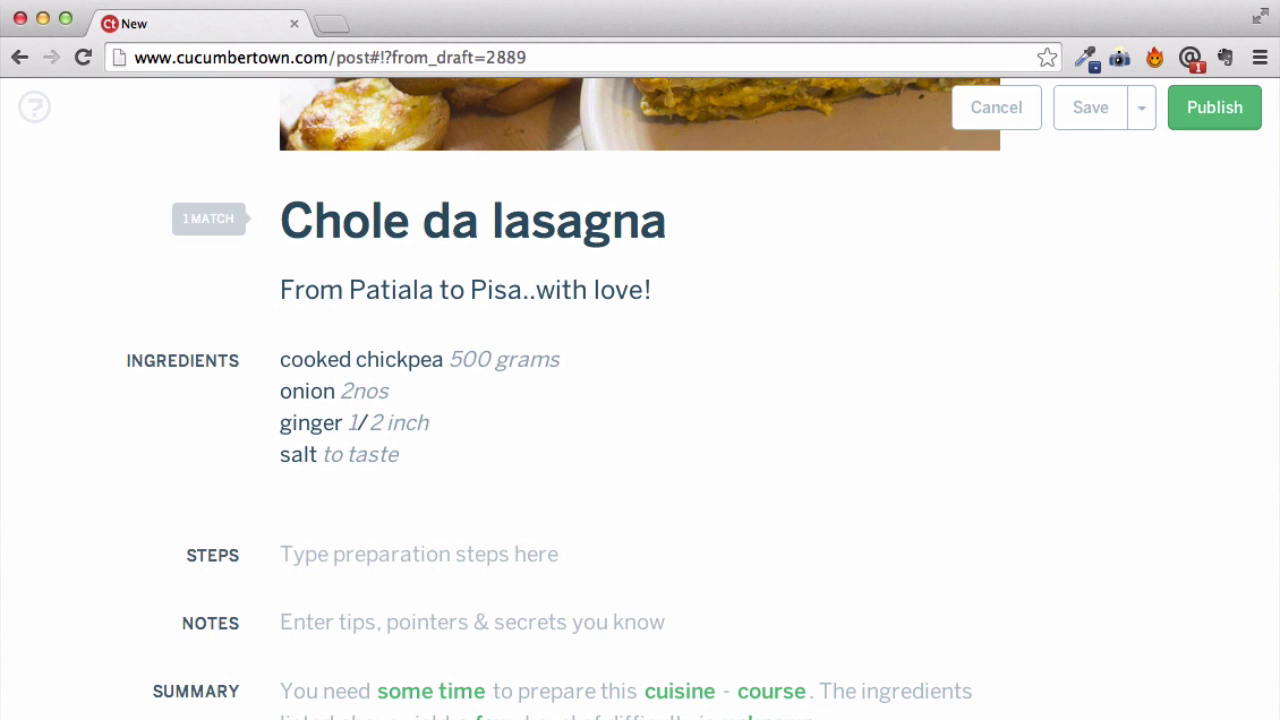
type("fat free mil")
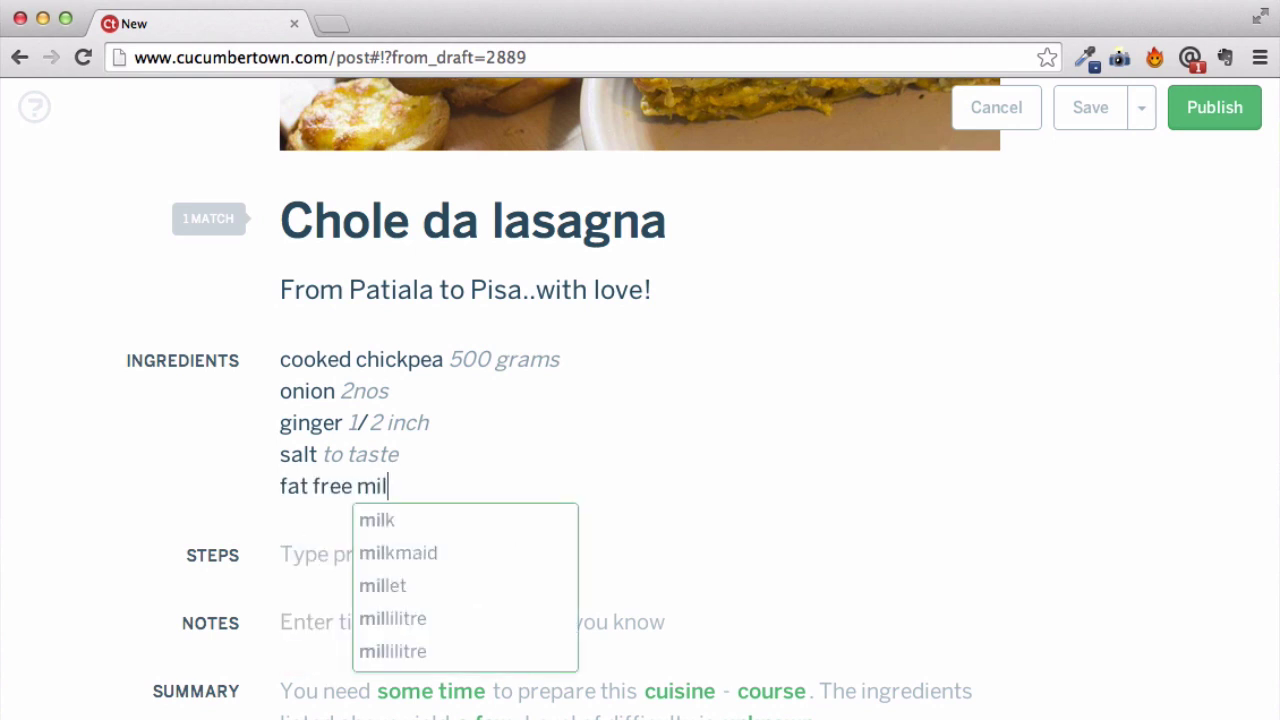
type("k 1/2 cup")
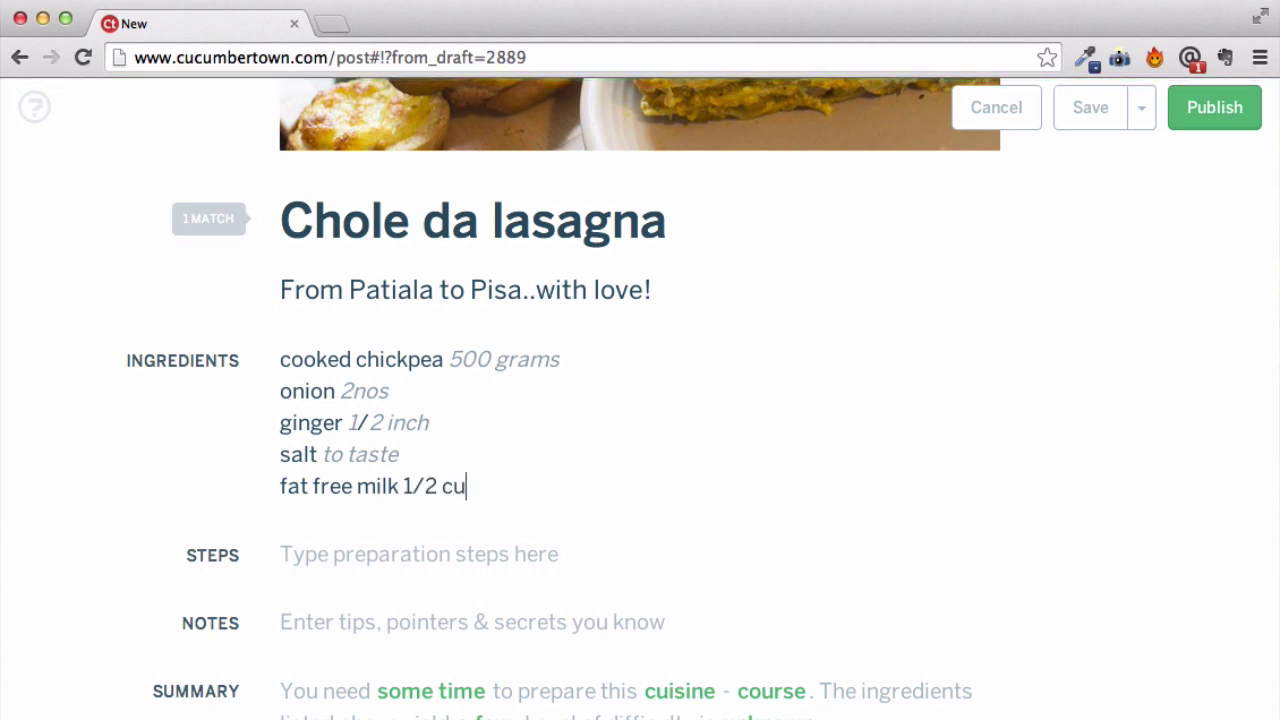
key("Return")
- Add 'For the cheese layer' and make it an ingredient group heading
type("Fo")
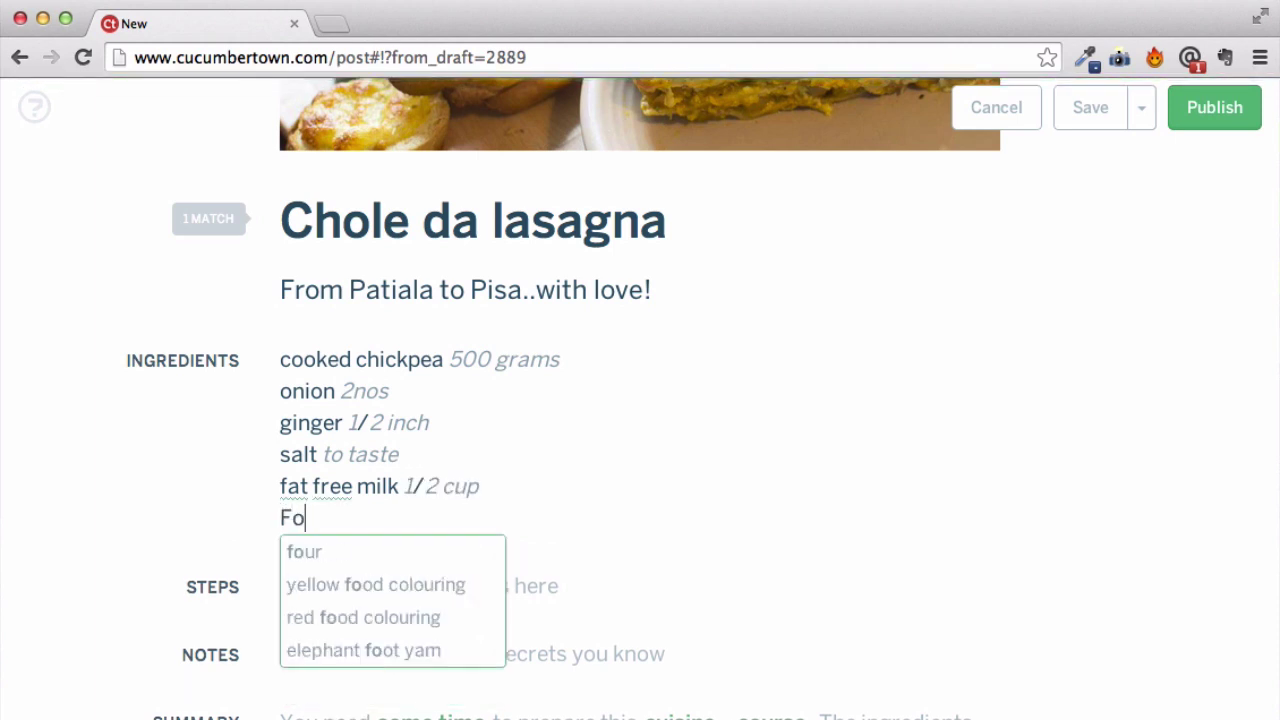
type("r the cheese layer")
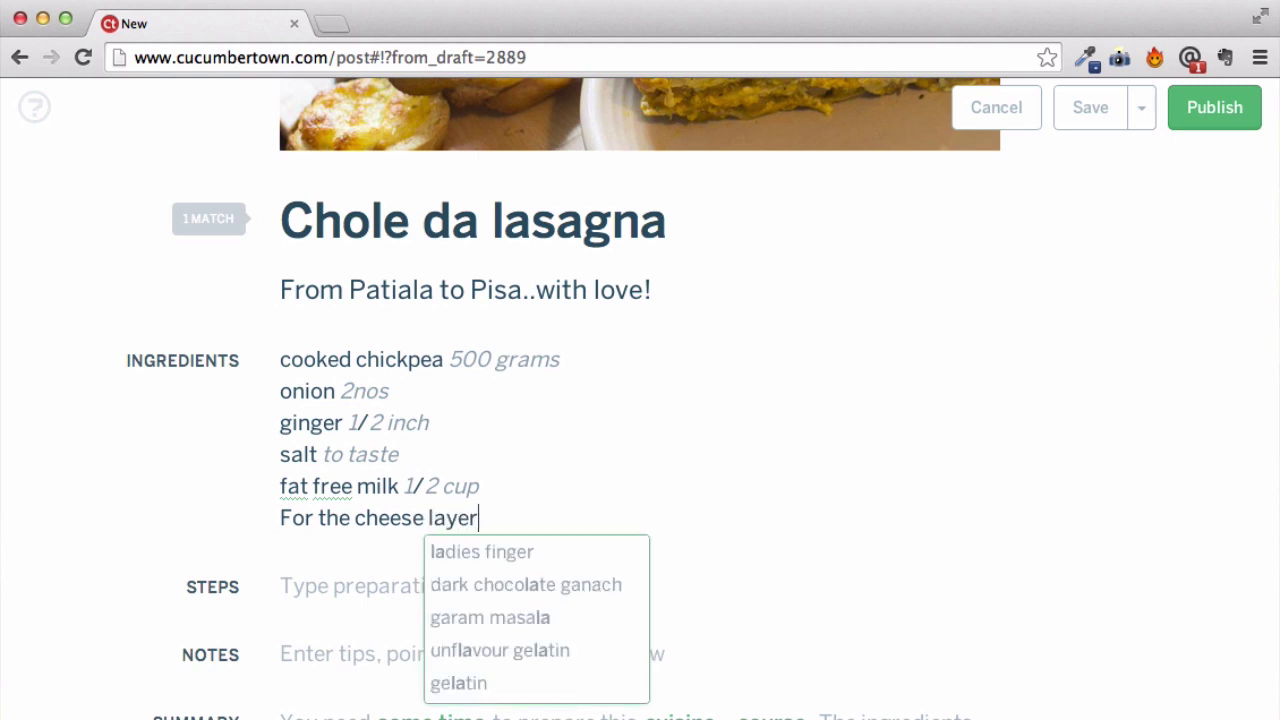
key("Escape")
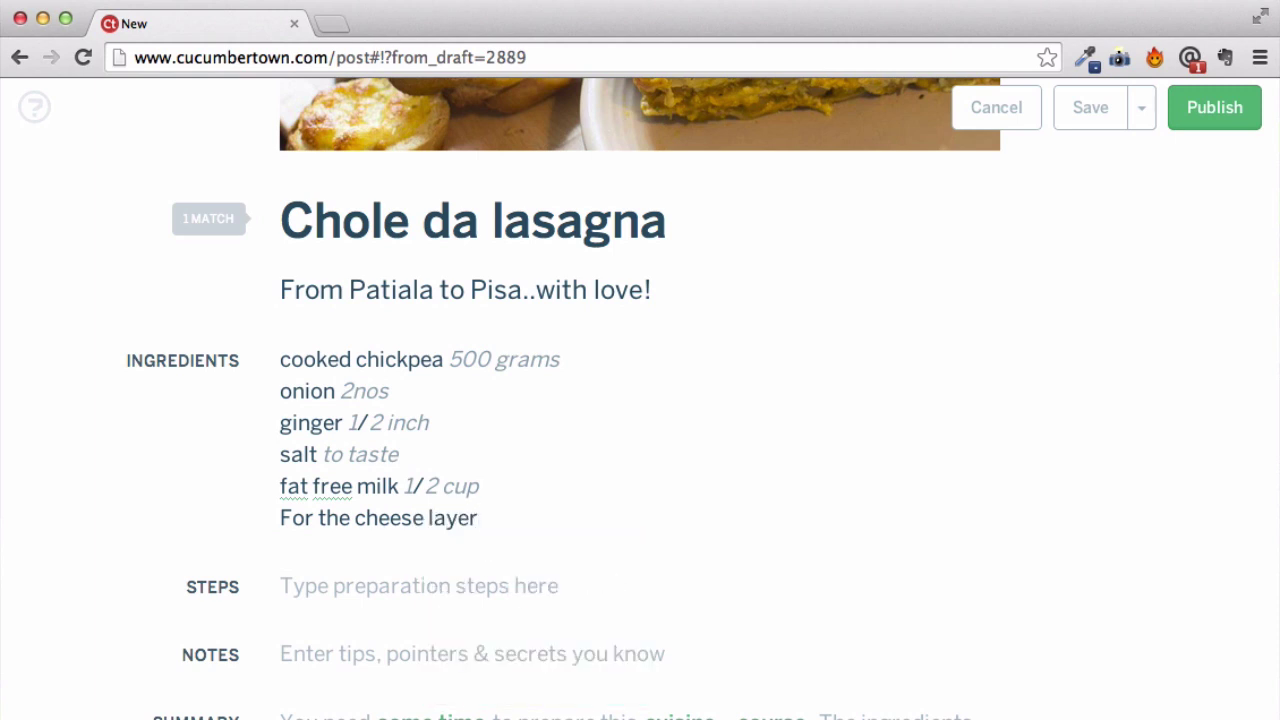
left_click_drag(490, 520, 262, 520)
left_click(379, 462)
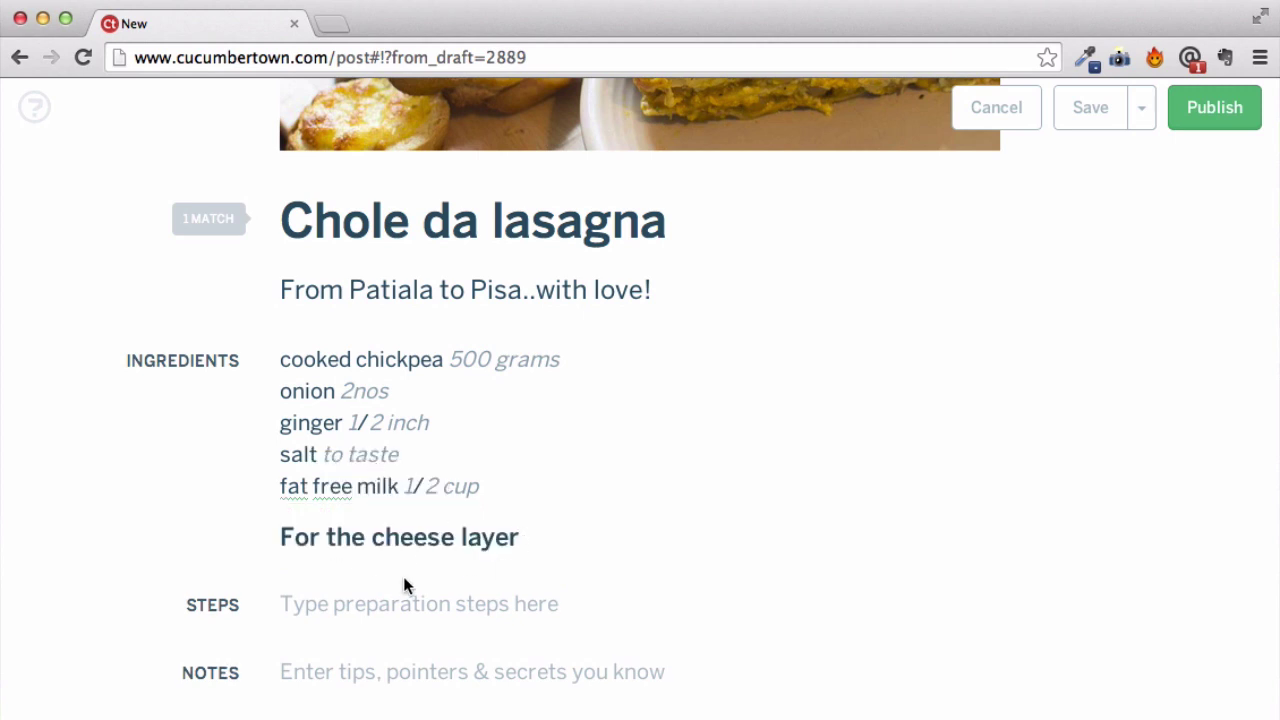
left_click(519, 538)
key("Return")
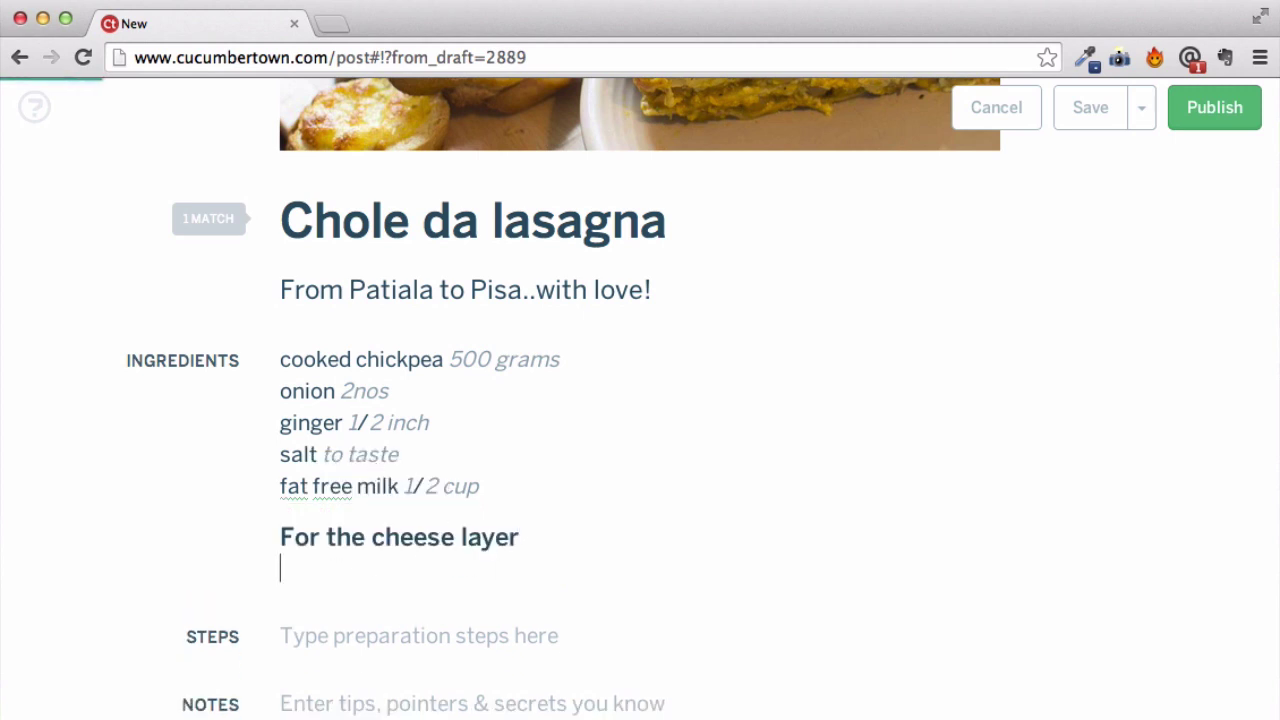
- List Mozzarella 125g and Cream cheese 200 grams under the cheese-layer heading
type("Mozzarella 125g")
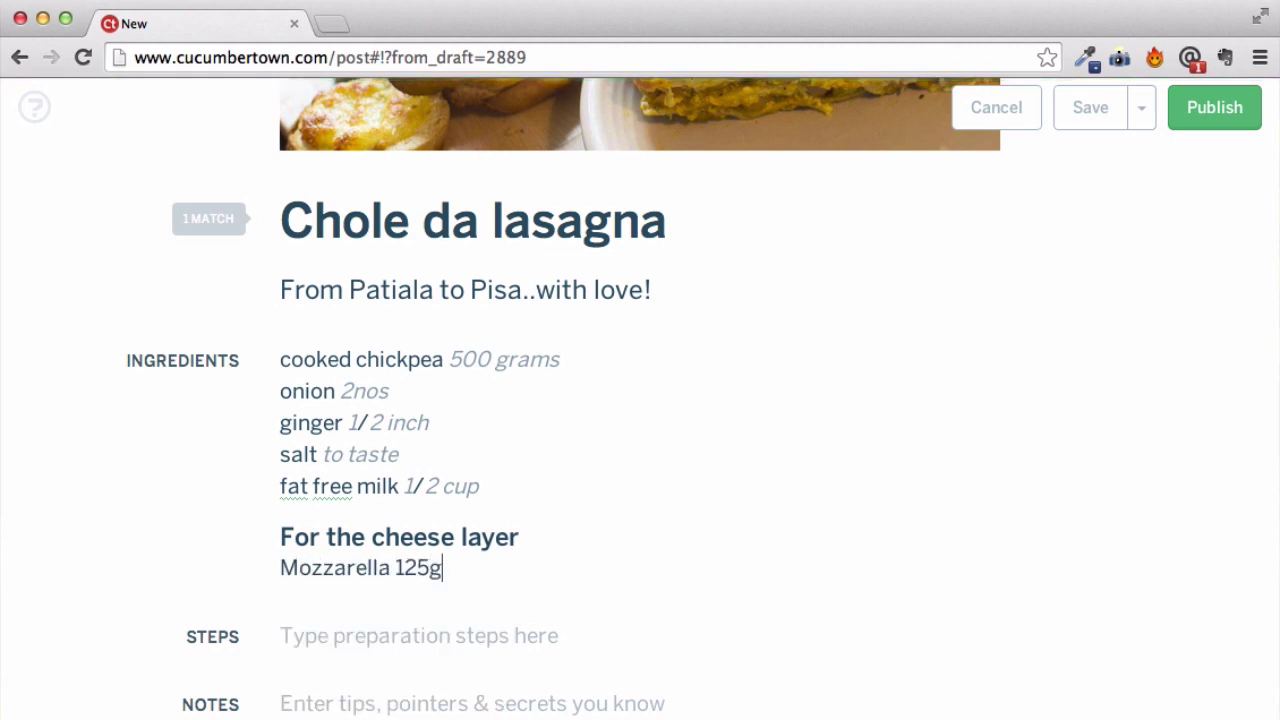
key("Return")
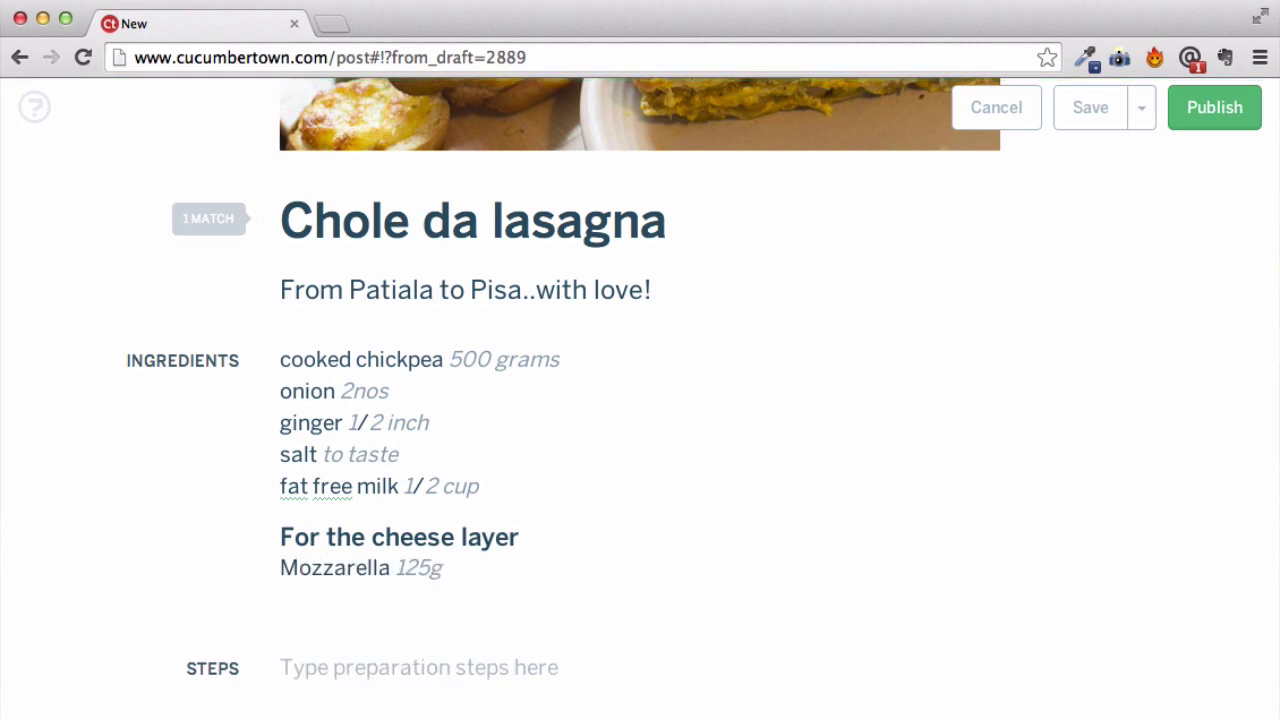
type("Cream cheese 200 grams")
key("Return")
- Add a lemon ingredient, then write step 1: mash the cheese-layer ingredients with a fork into a paste
type("lemon")
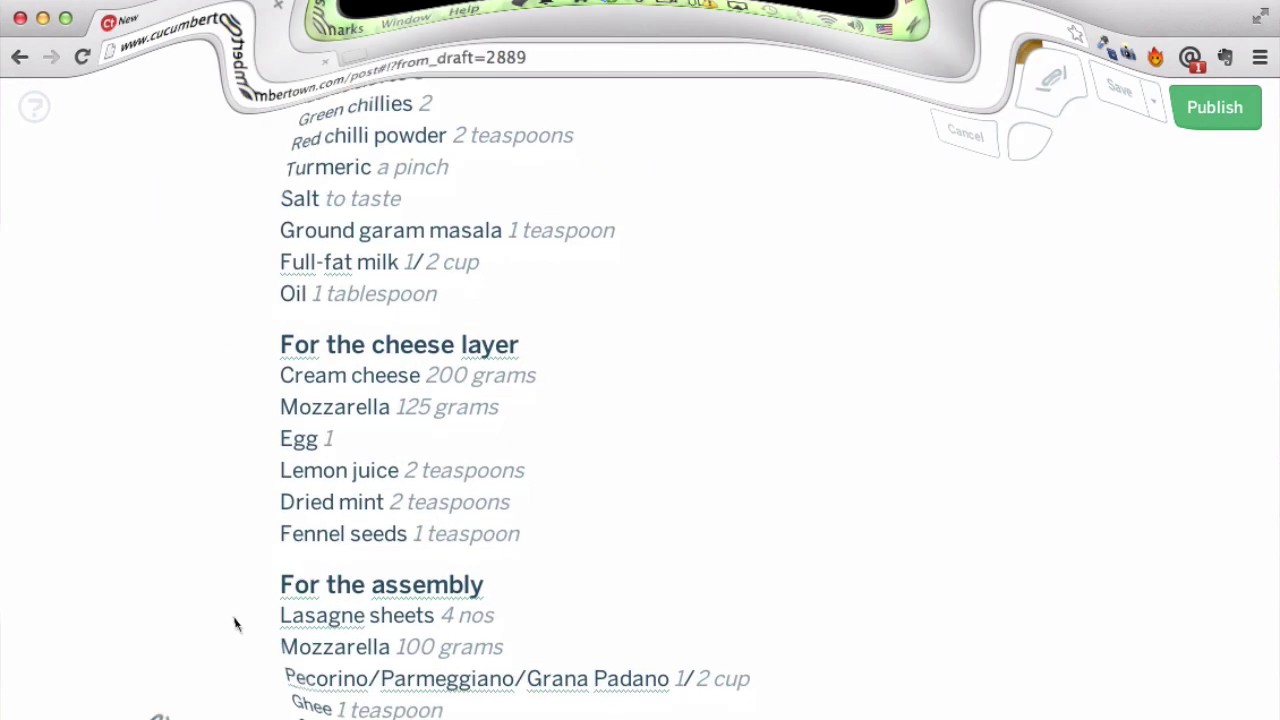
scroll(218, 632, "down", 2)
scroll(218, 632, "down", 5)
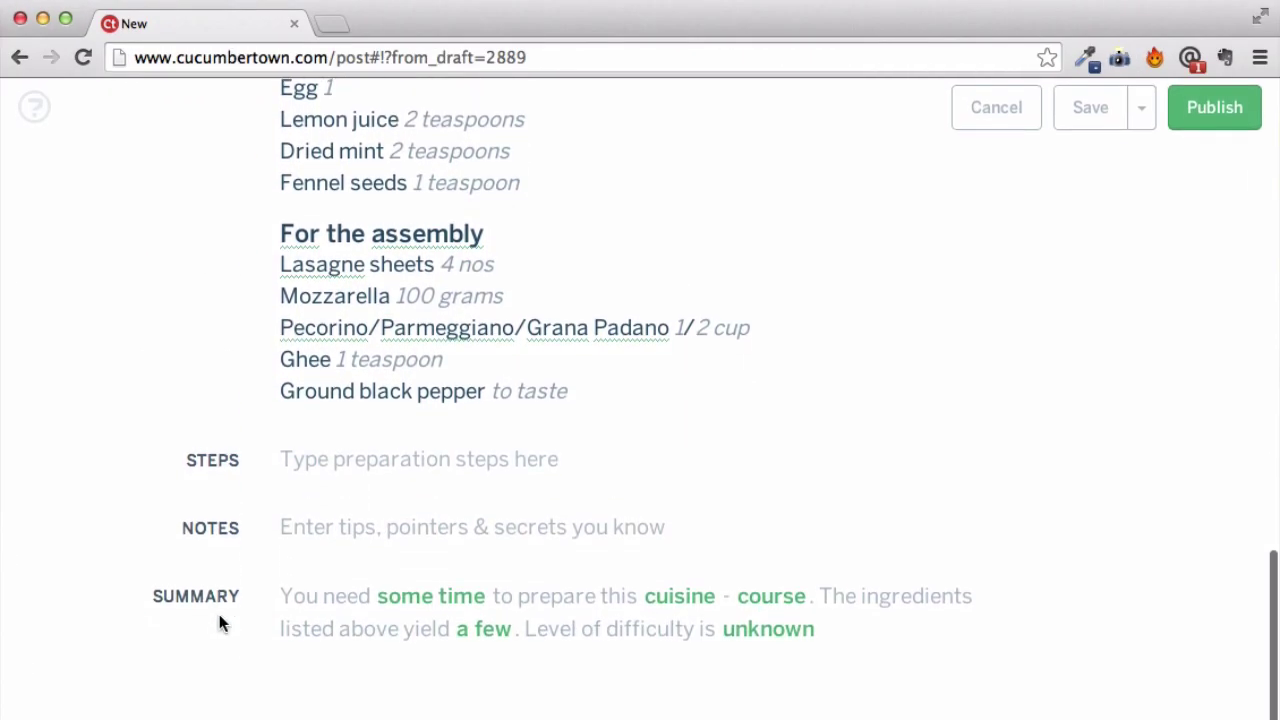
left_click(285, 451)
type("T")
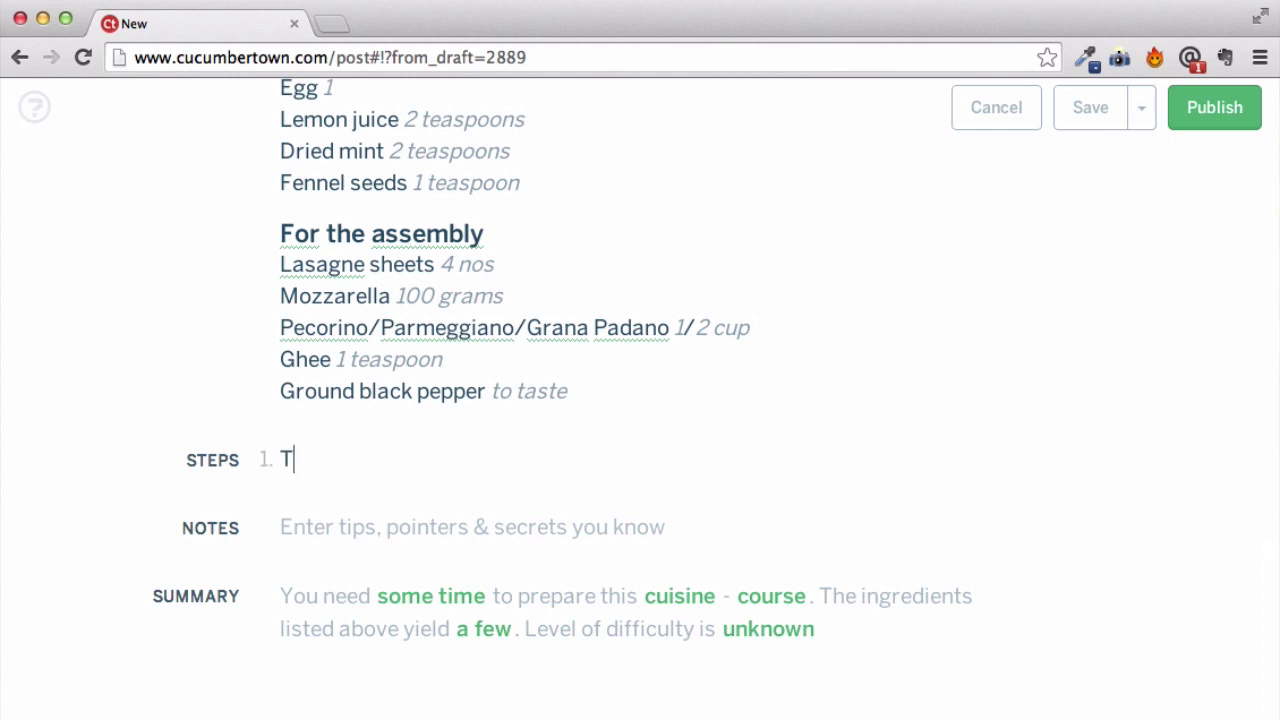
type("ake all the ingredients for the cheese layer in a ")
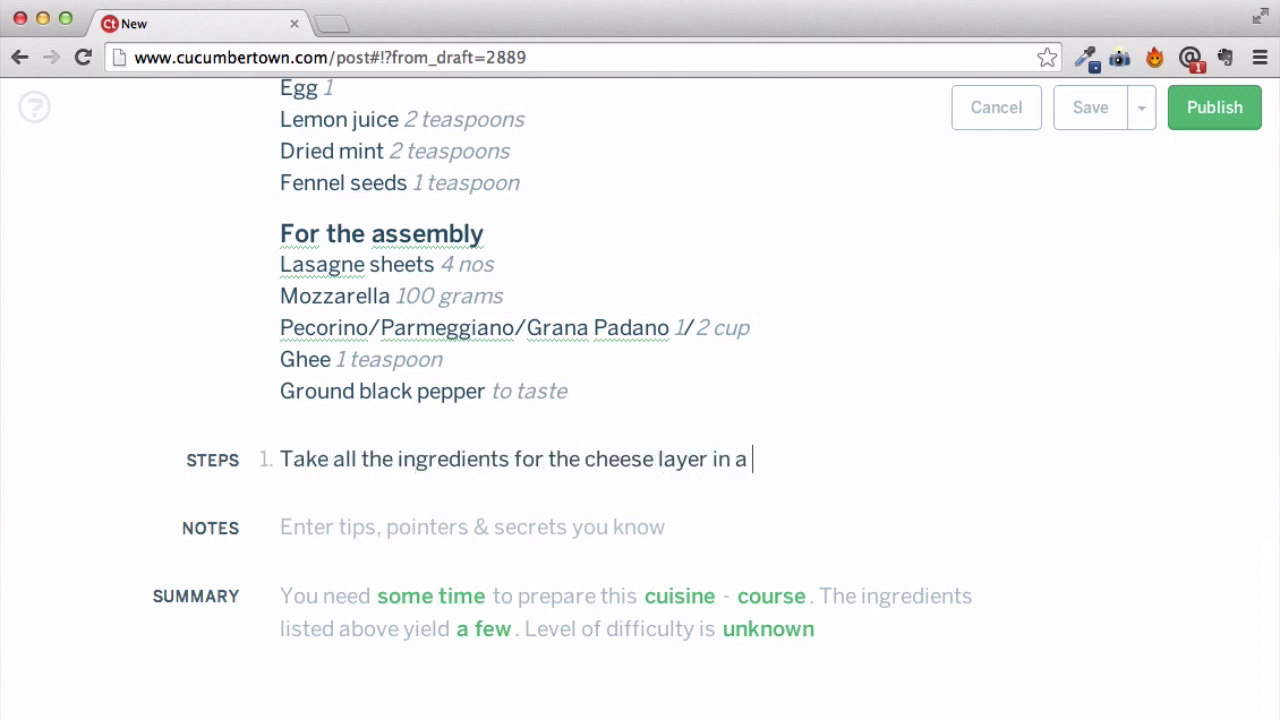
type("bowl and mash it with a fork until paste-like consistecny")
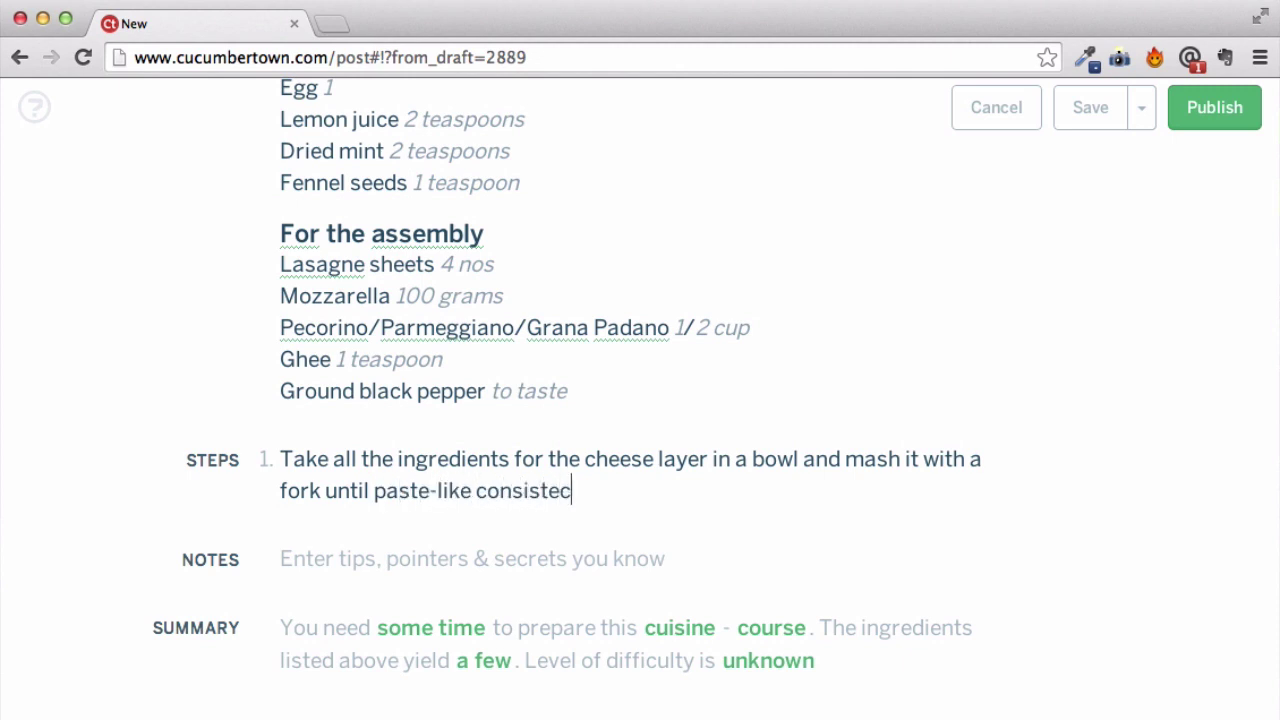
- Write step 2: 'Cling wrap (with the surface touching the wrap) and refrigerate till 1 hr.'
key("Return")
type("Cling wrap (with the ")
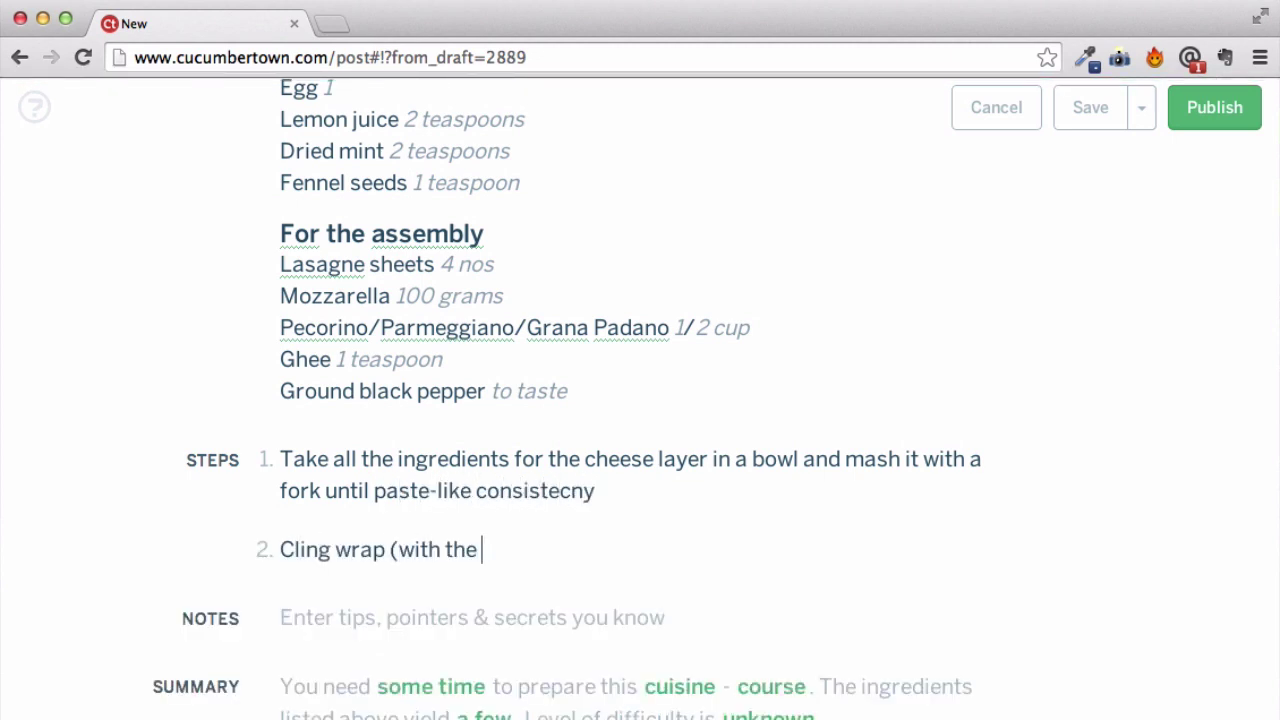
type("surface touching the wrap and refri")
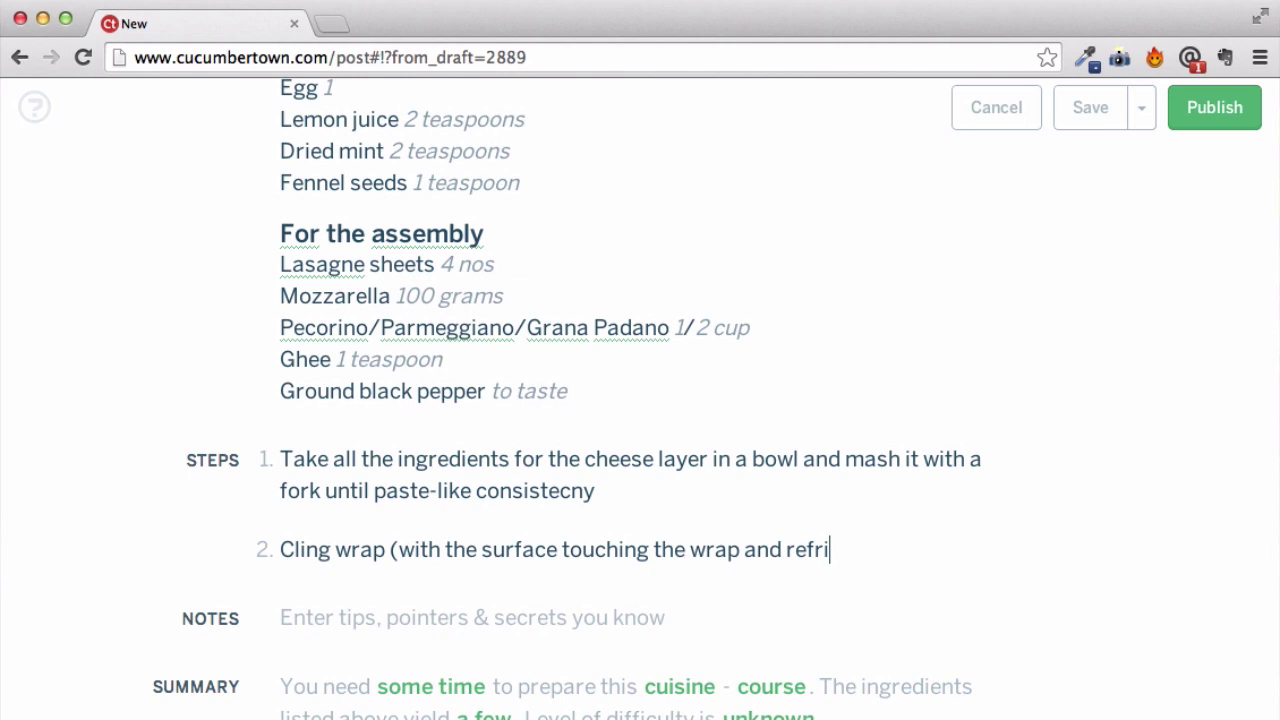
type("gerate till 1 hr.")
left_click(743, 551)
type(")")
key("End")
key("Return")
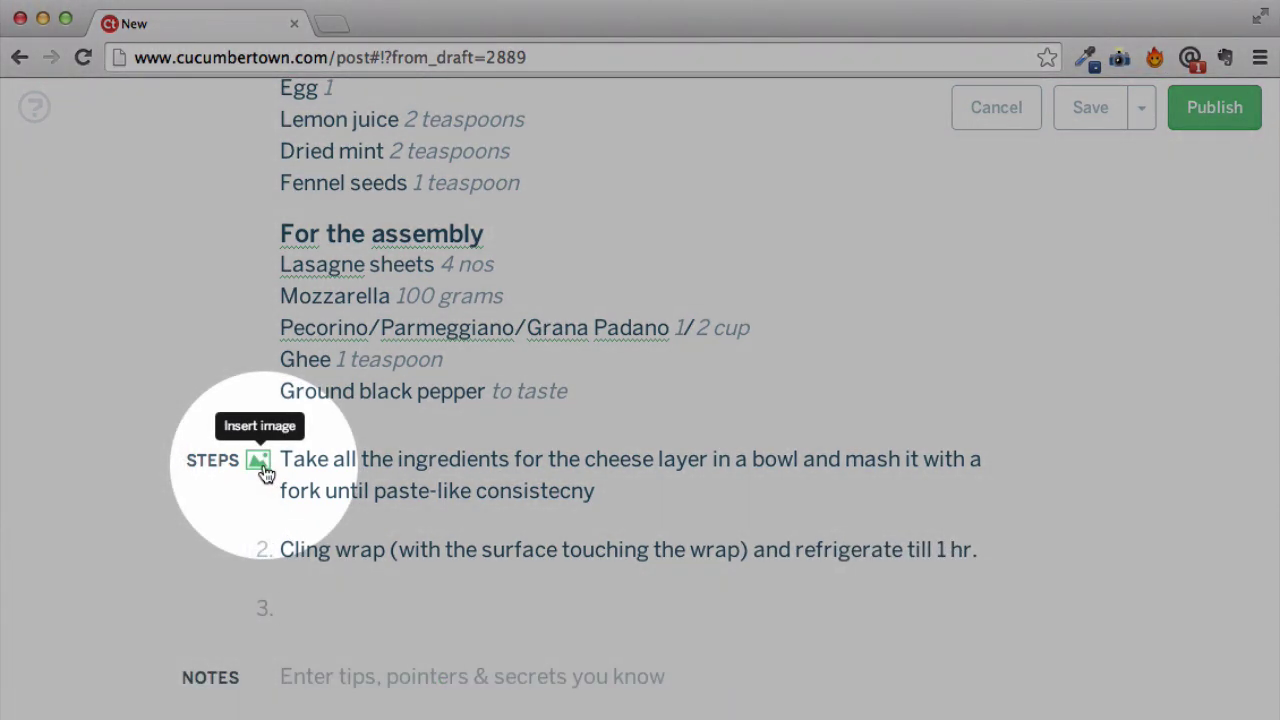
- Insert the middle gallery photo of the cheese mixture being mashed into step 1
left_click(262, 463)
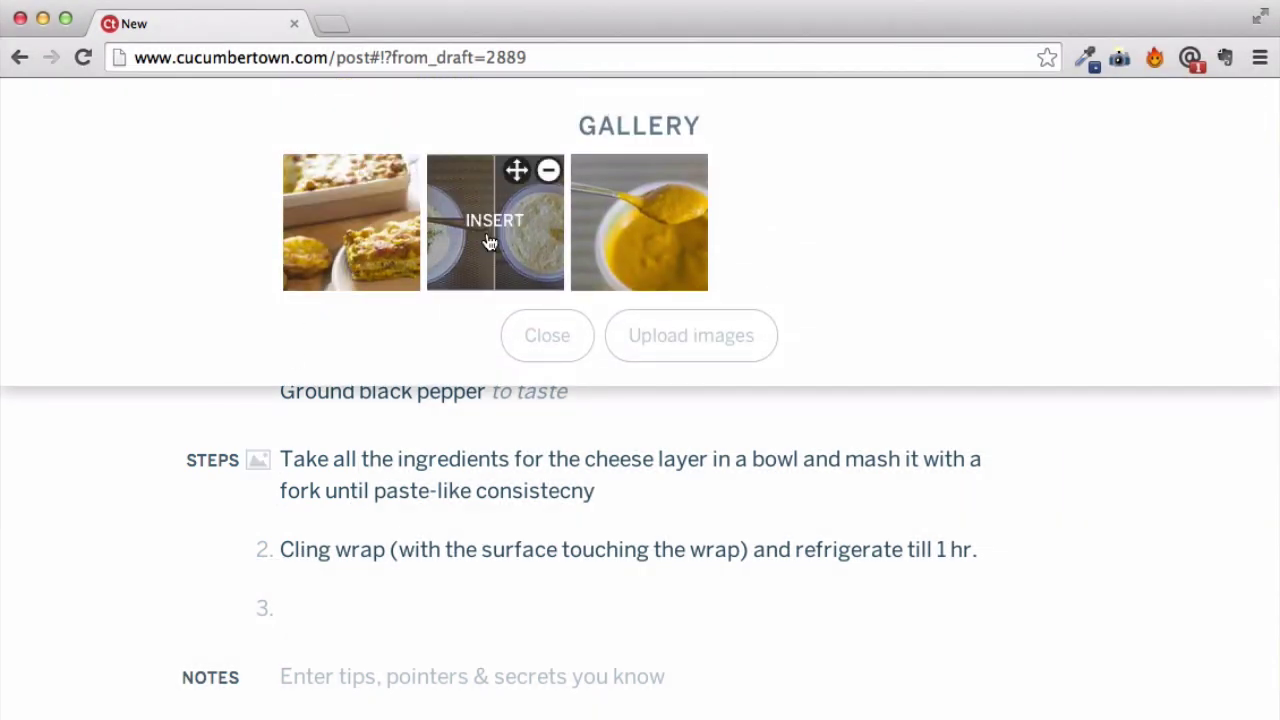
left_click(488, 240)
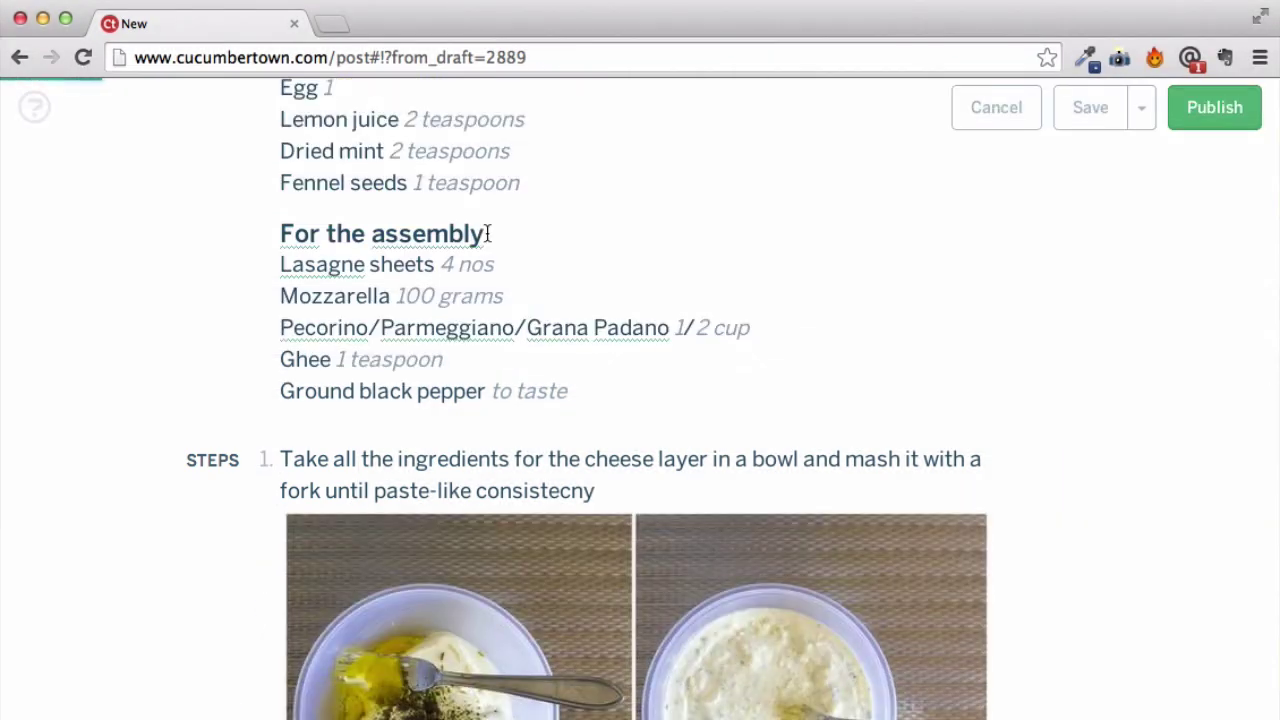
scroll(634, 389, "down", 5)
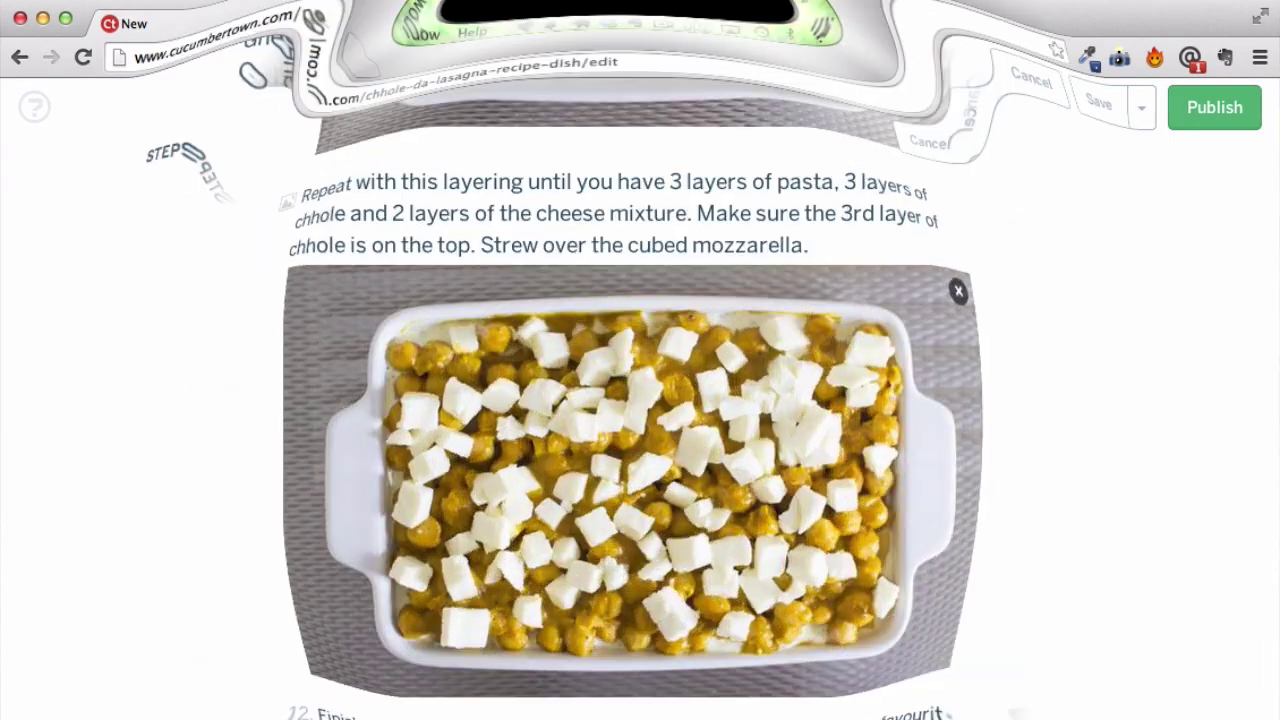
- Scroll down to the Notes and the Summary: 90 minutes, main course, yields 4, easy
scroll(1118, 514, "down", 15)
scroll(1118, 514, "down", 1)
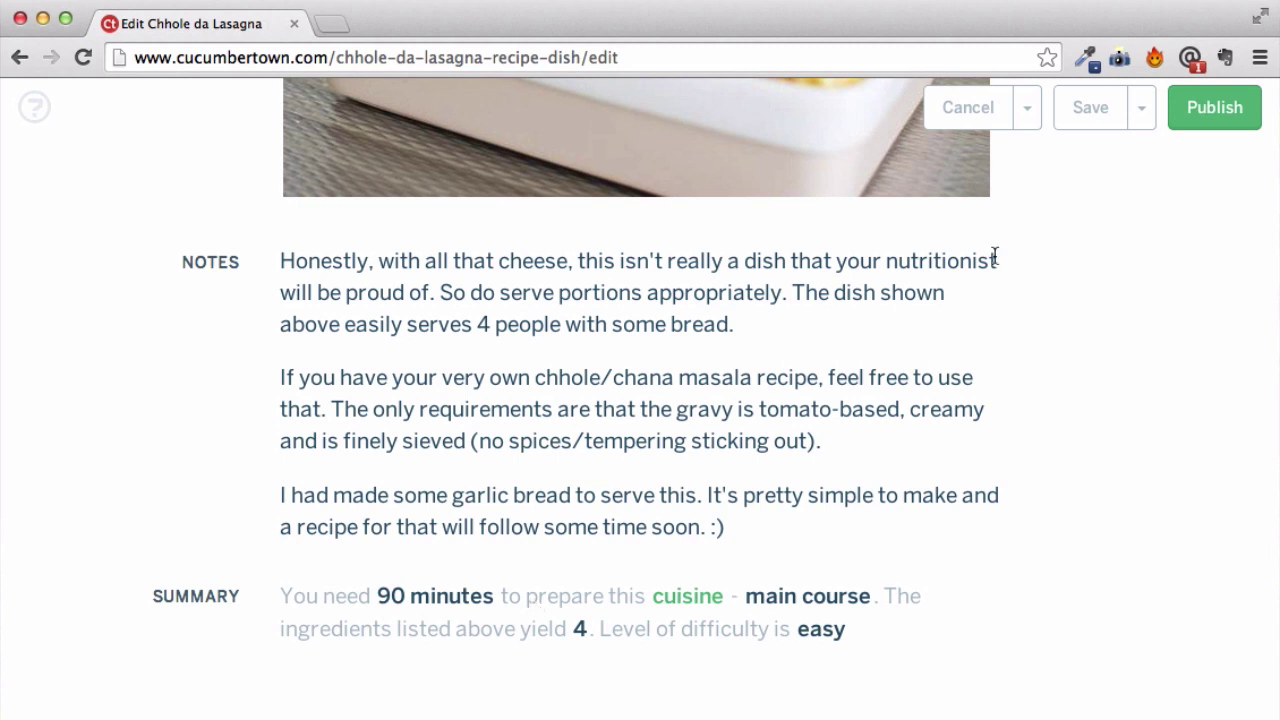
- Save the Chhole da Lasagna recipe, confirm it in the Drafts list, and publish it
left_click(1090, 110)
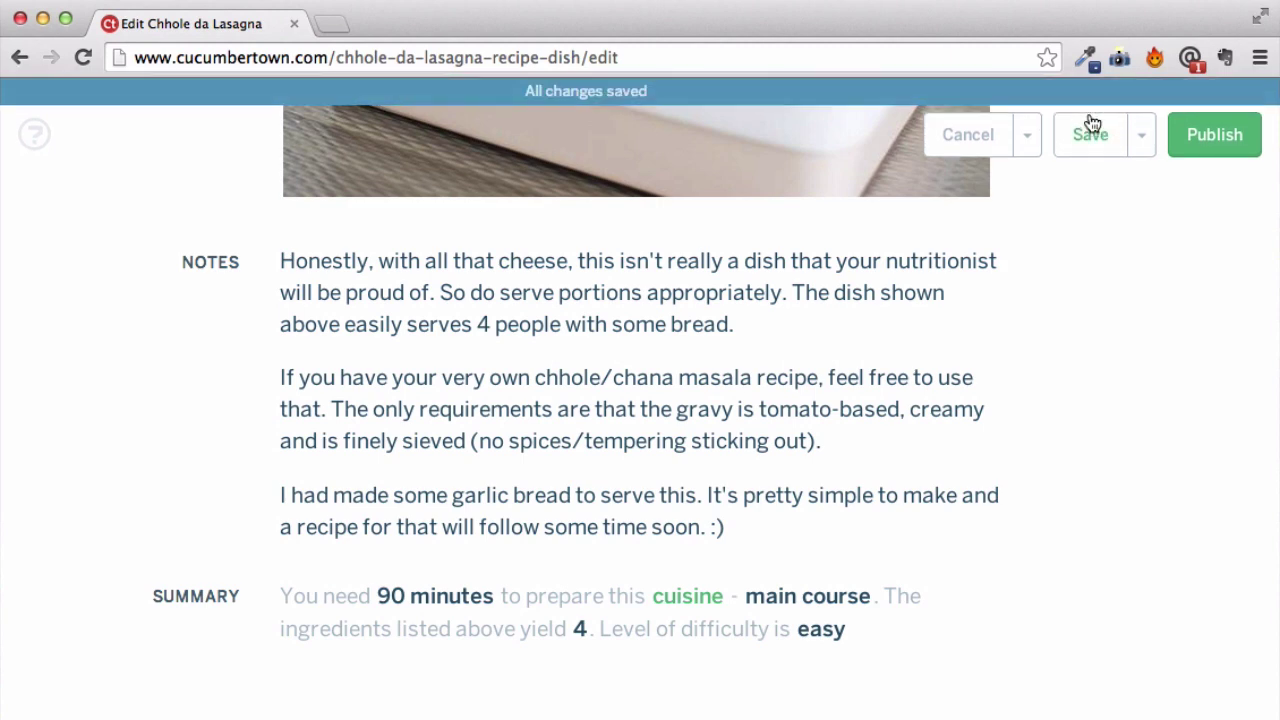
left_click(1148, 138)
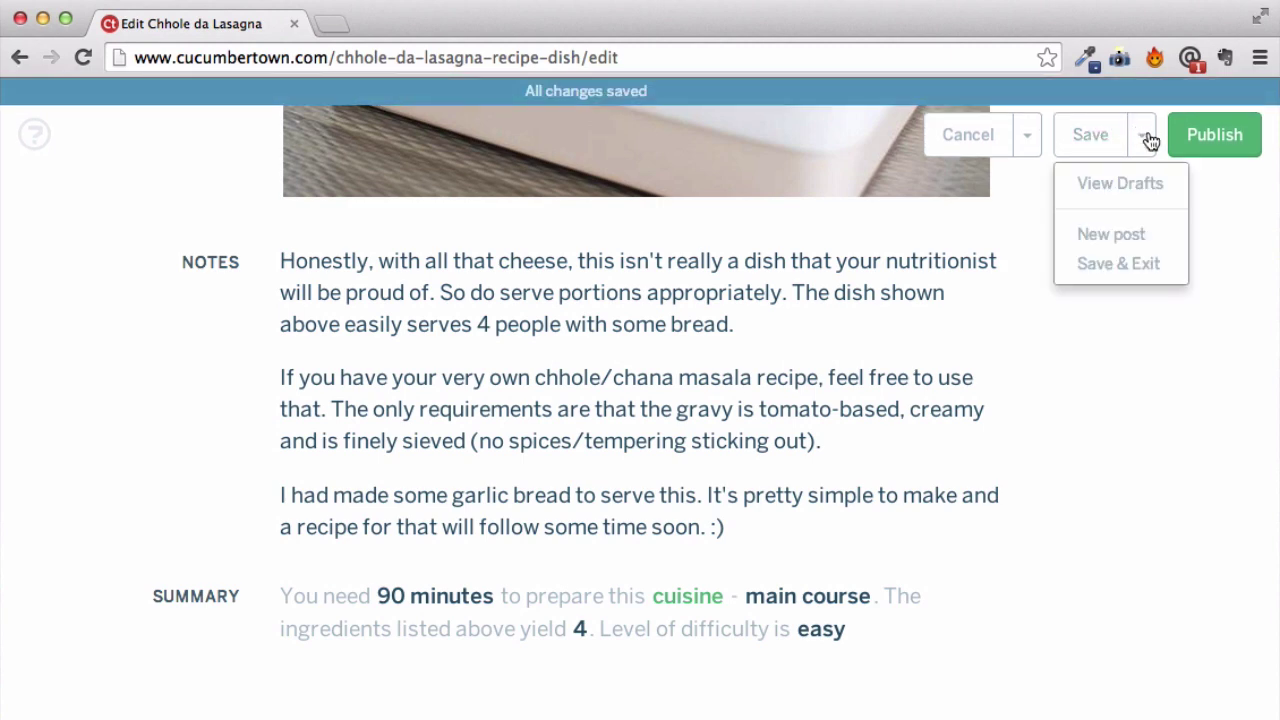
left_click(1108, 162)
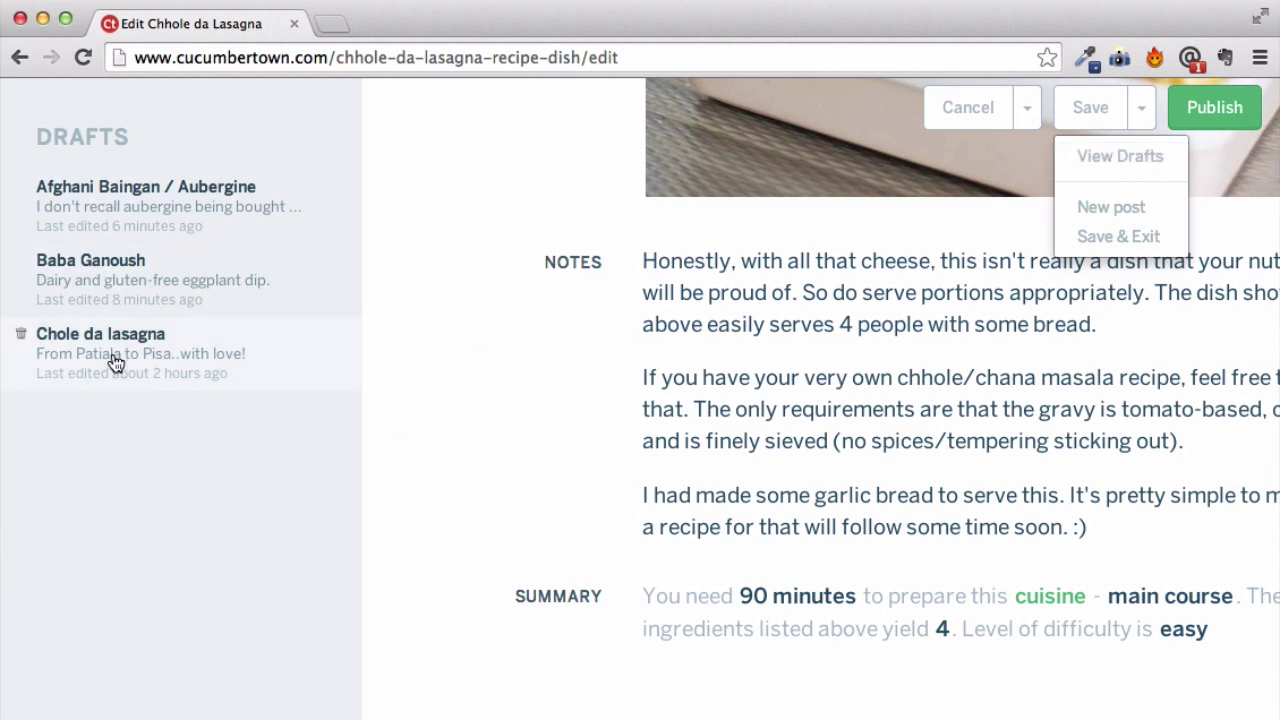
left_click(450, 160)
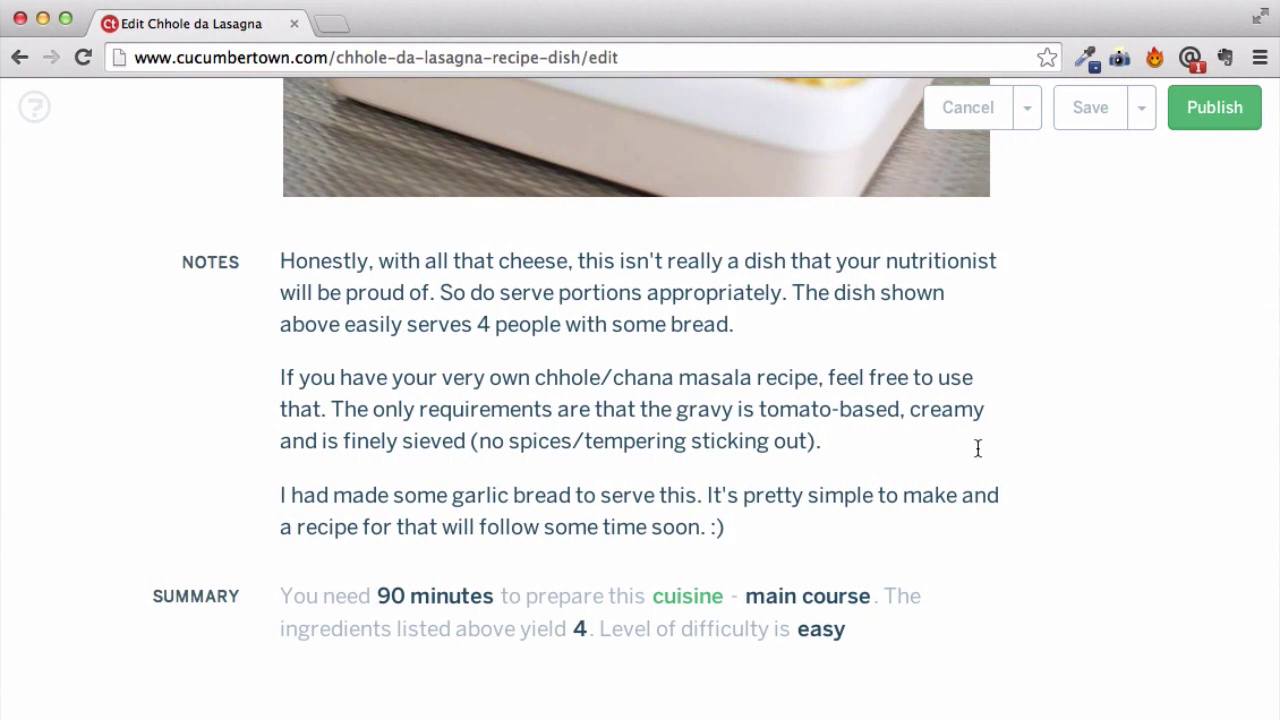
left_click(1199, 118)
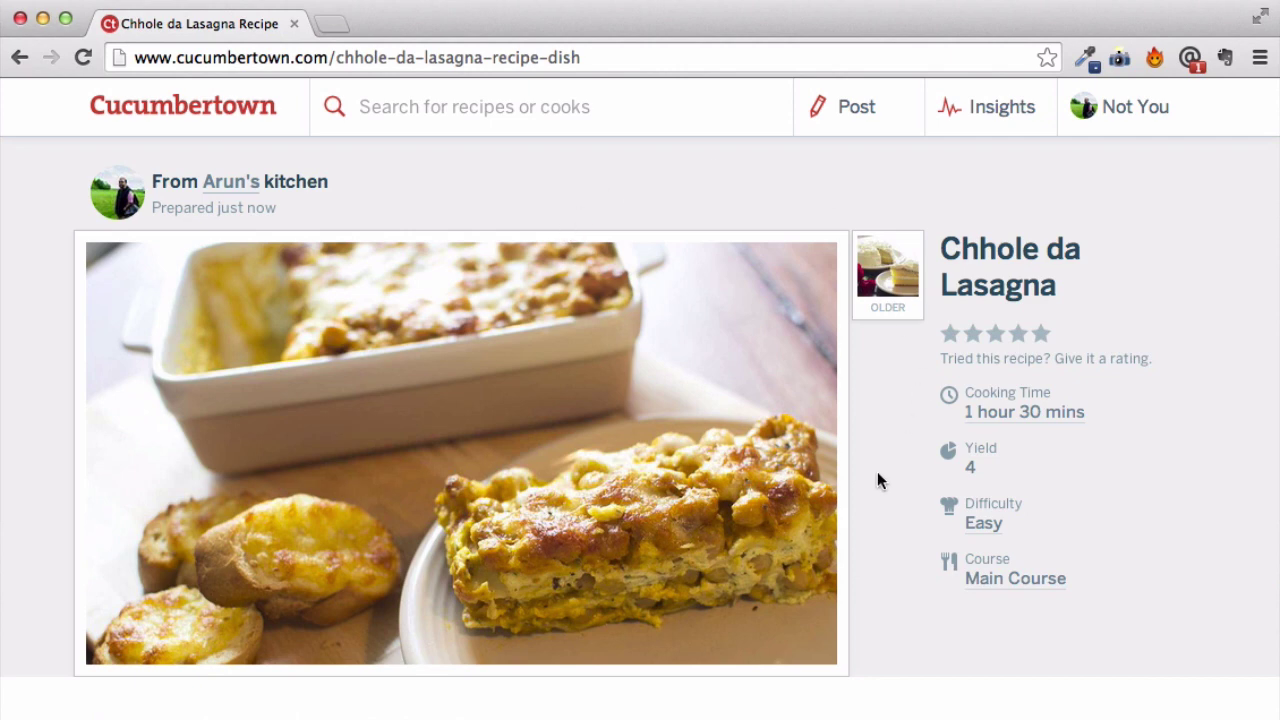
- Scroll the published page to the ingredients, Cooked chickpeas 500 grams through Oil 1 tablespoon
scroll(877, 473, "down", 7)
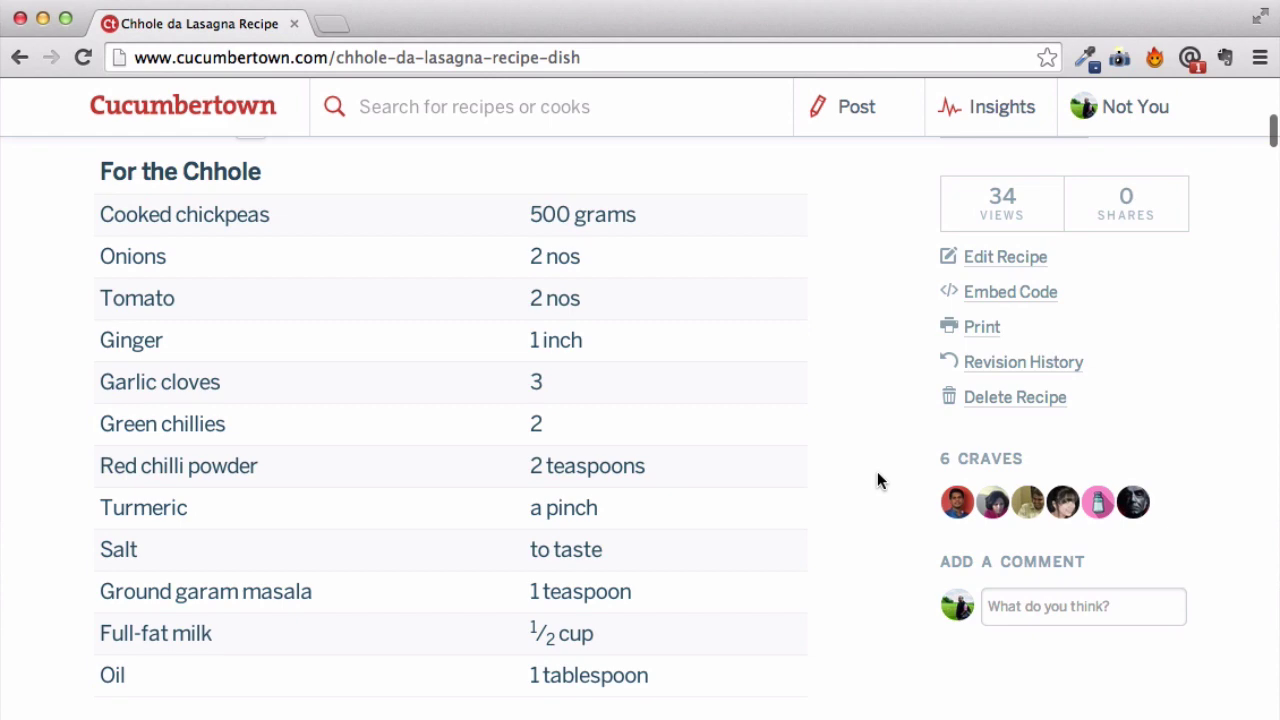
scroll(877, 478, "up", 2)
left_click(251, 209)
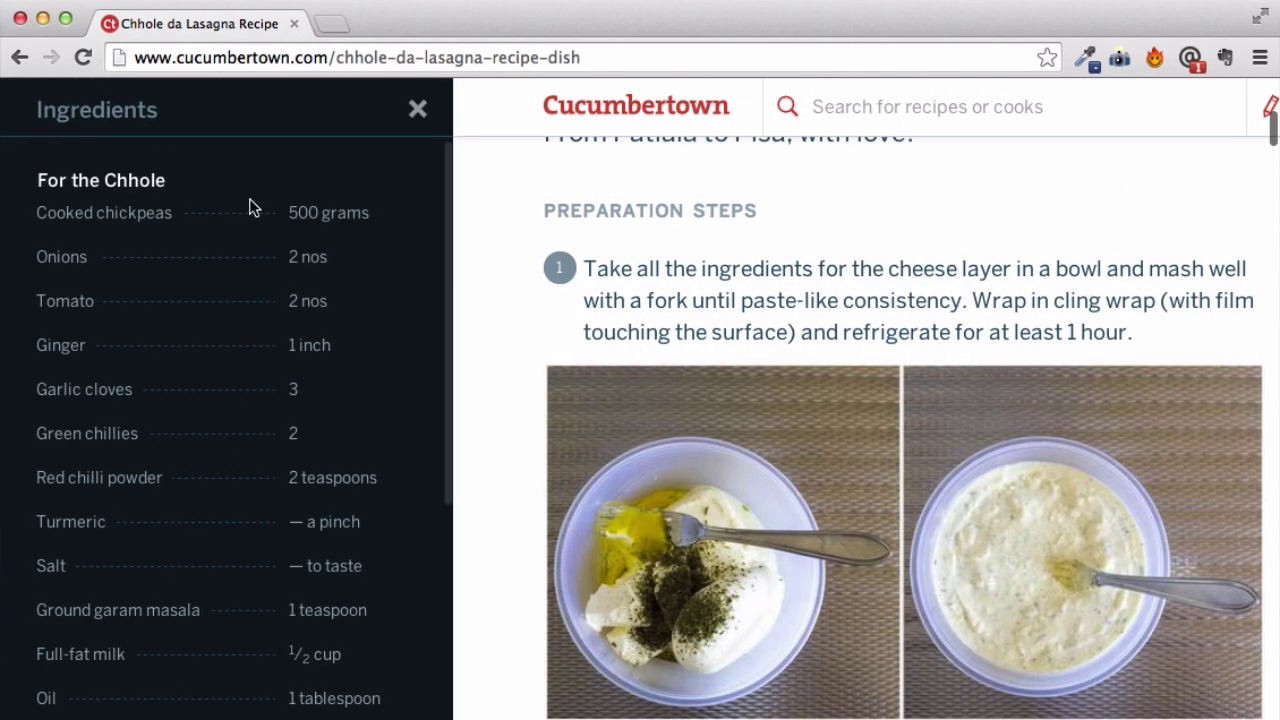
scroll(534, 525, "down", 10)
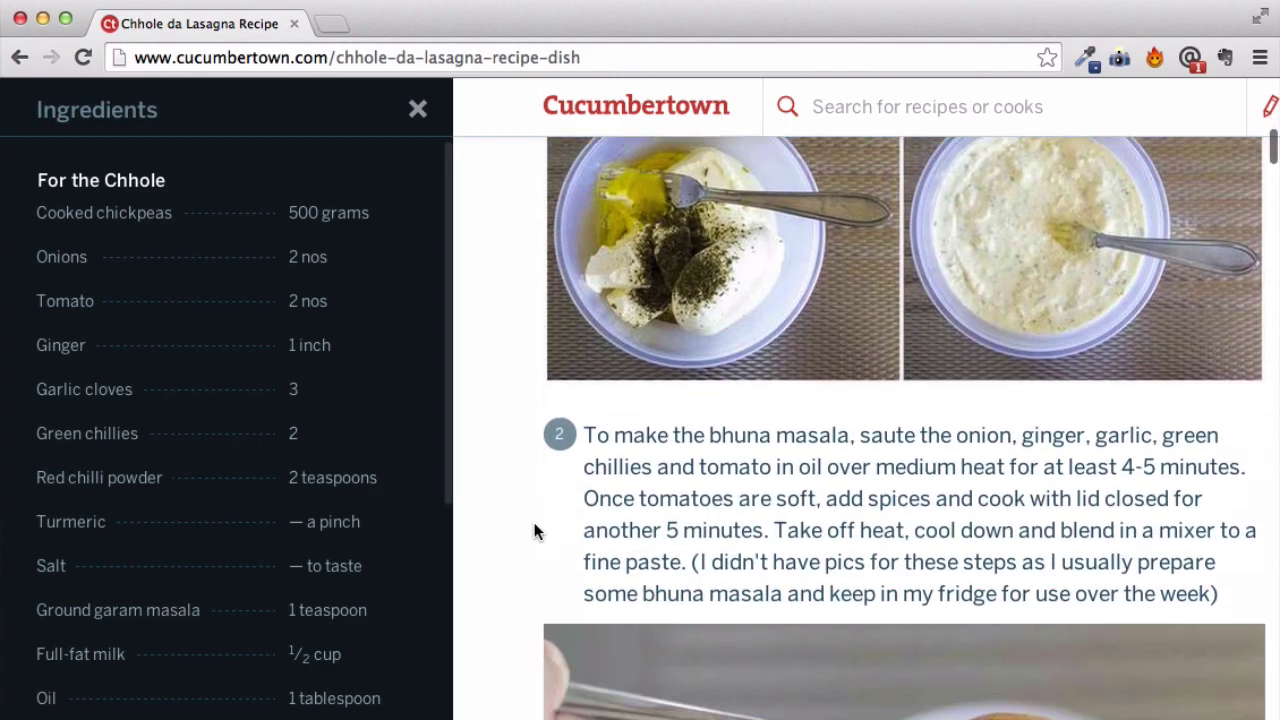
scroll(534, 530, "down", 12)
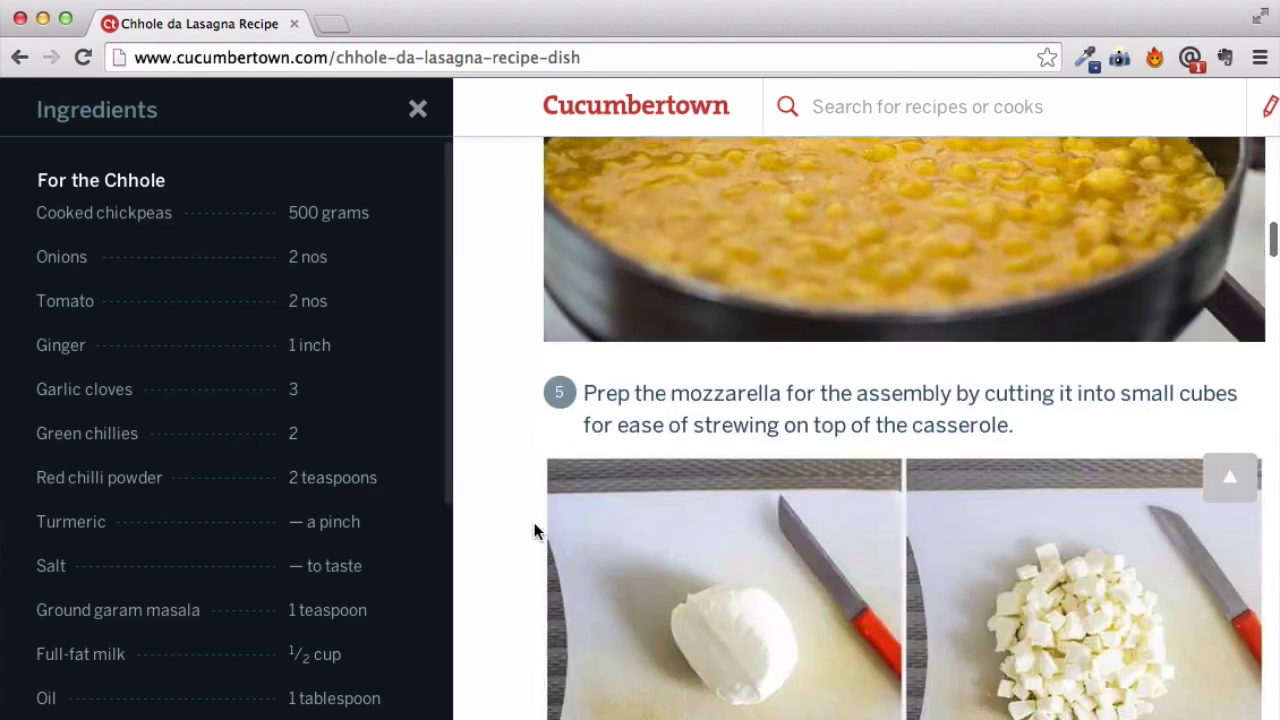
scroll(534, 530, "up", 7)
scroll(534, 530, "up", 15)
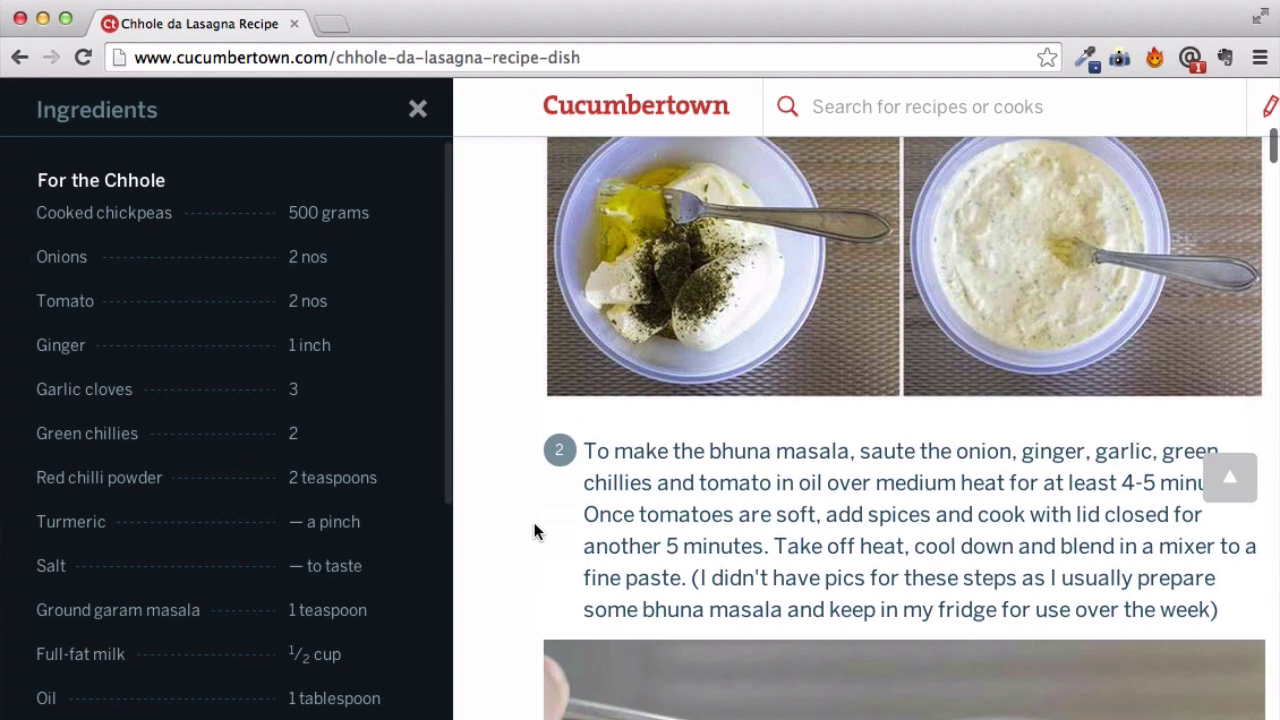
scroll(534, 530, "up", 2)
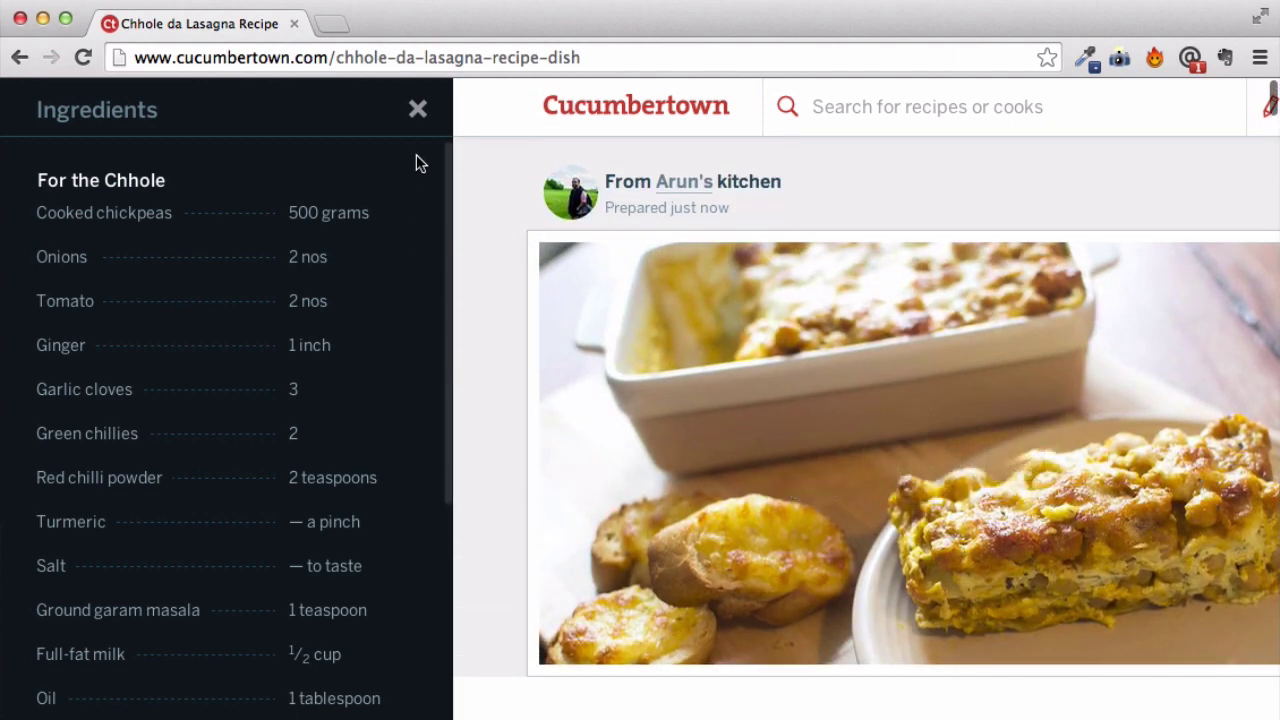
left_click(421, 126)
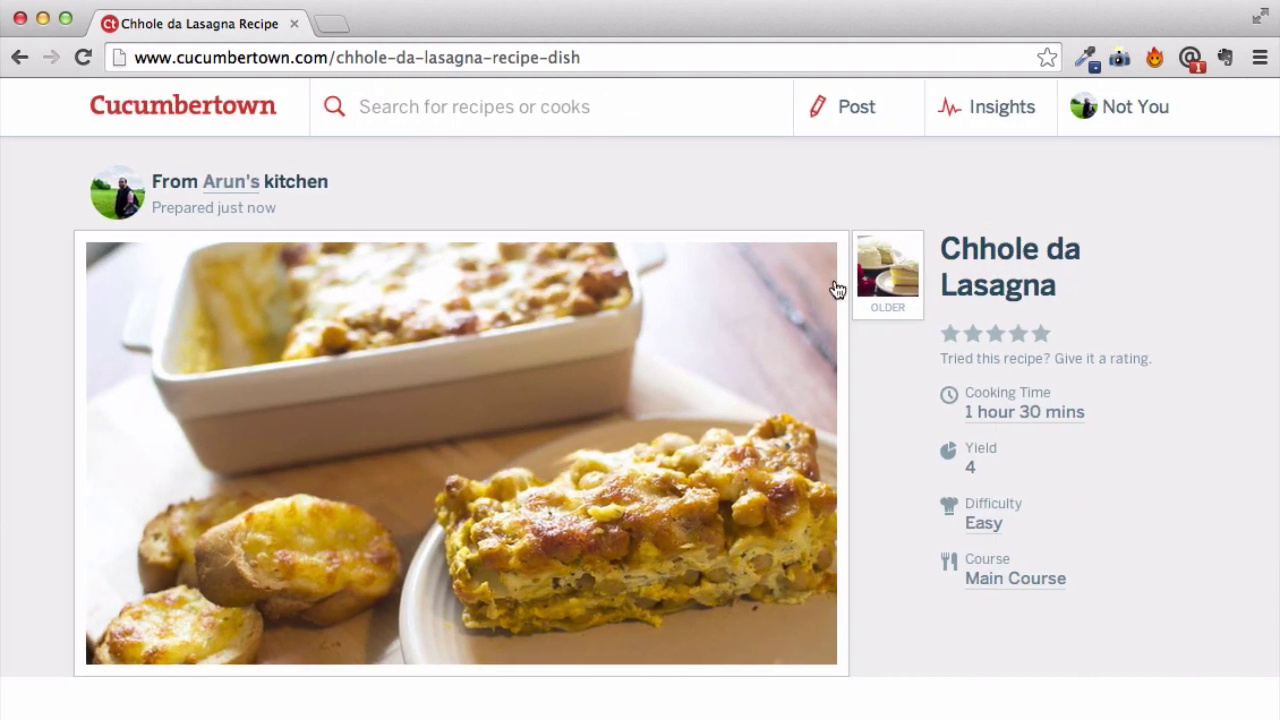
scroll(910, 454, "down", 1)
scroll(910, 454, "up", 1)
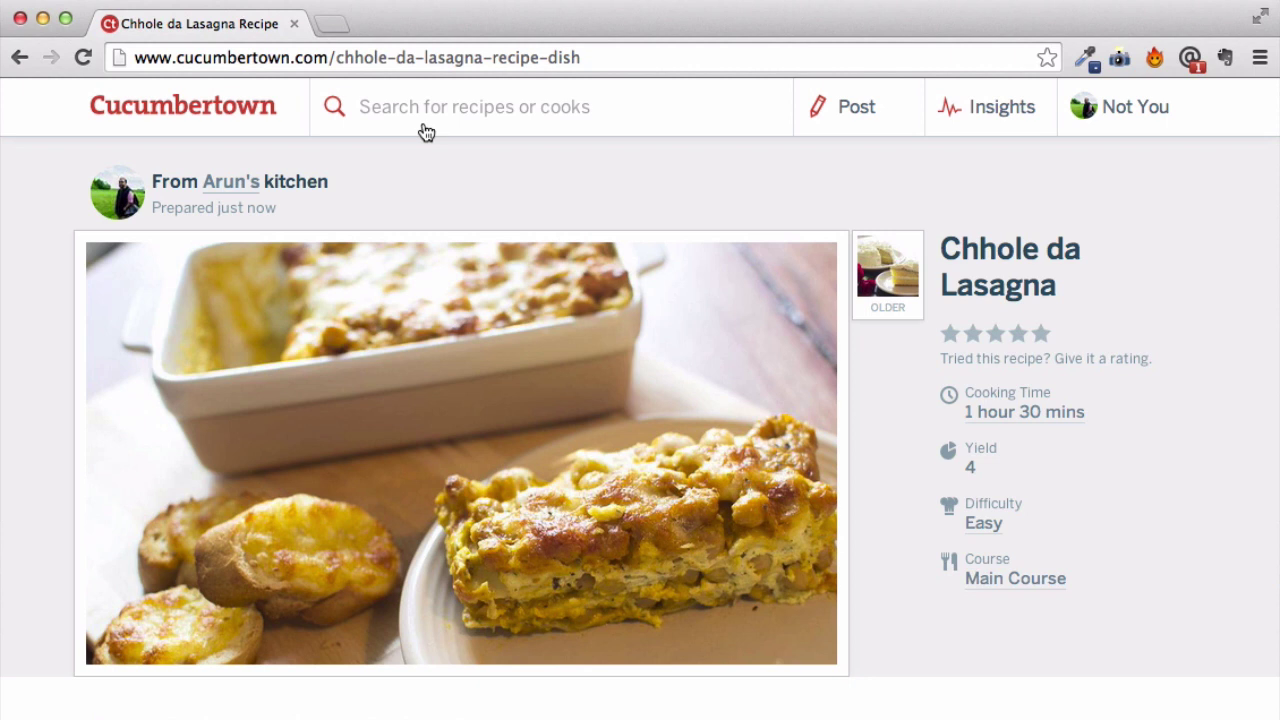